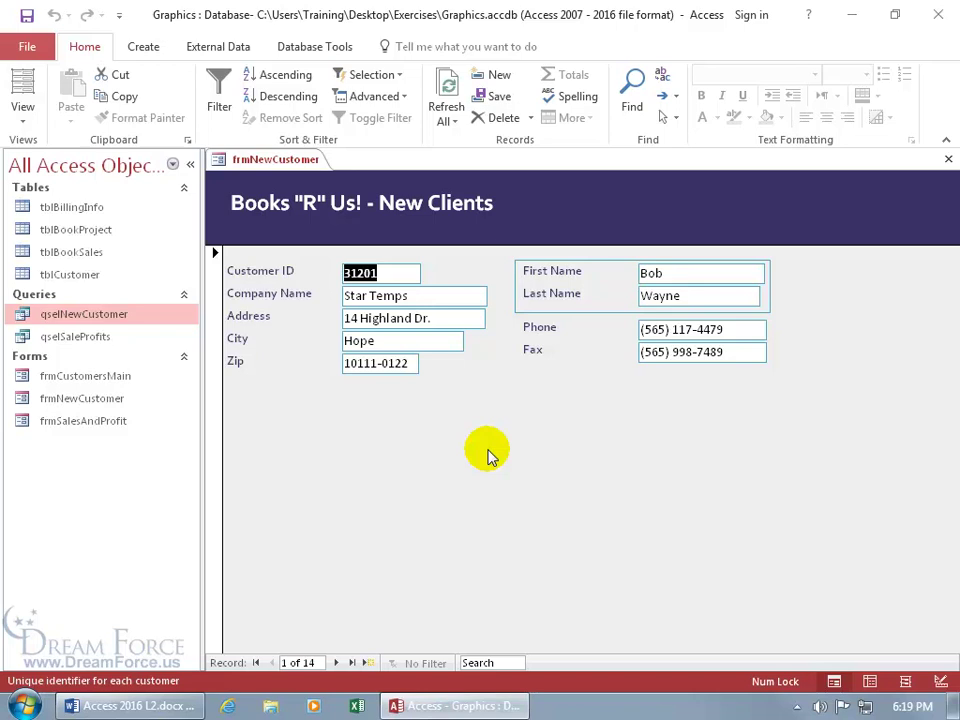
Switch the frmNewCustomer form to Design View and display the form's property sheet to check its record source
right_click(508, 448)
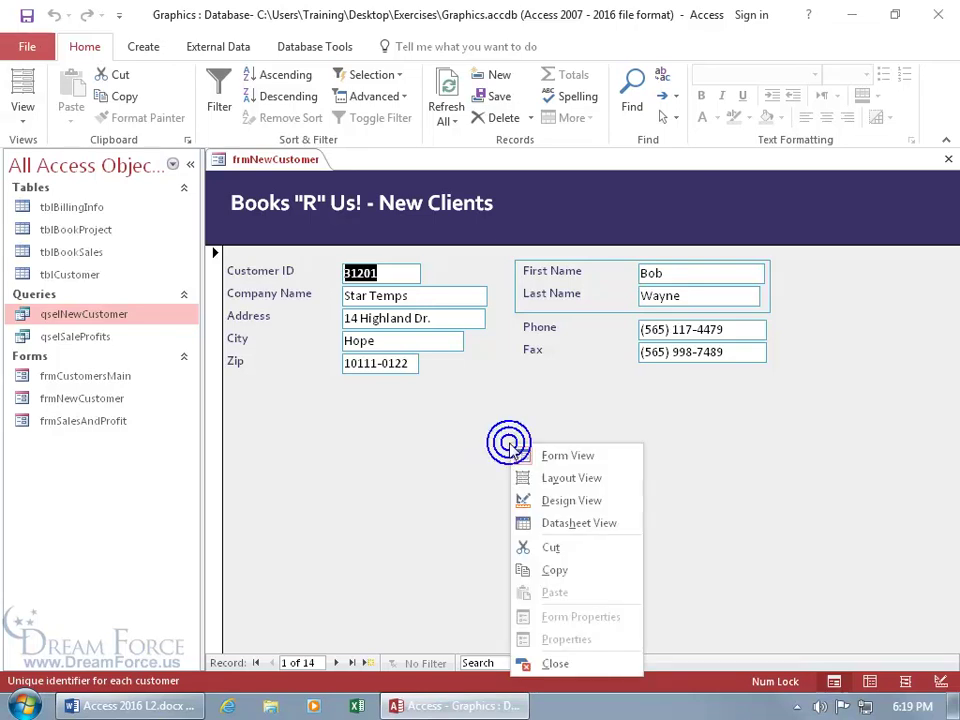
left_click(555, 500)
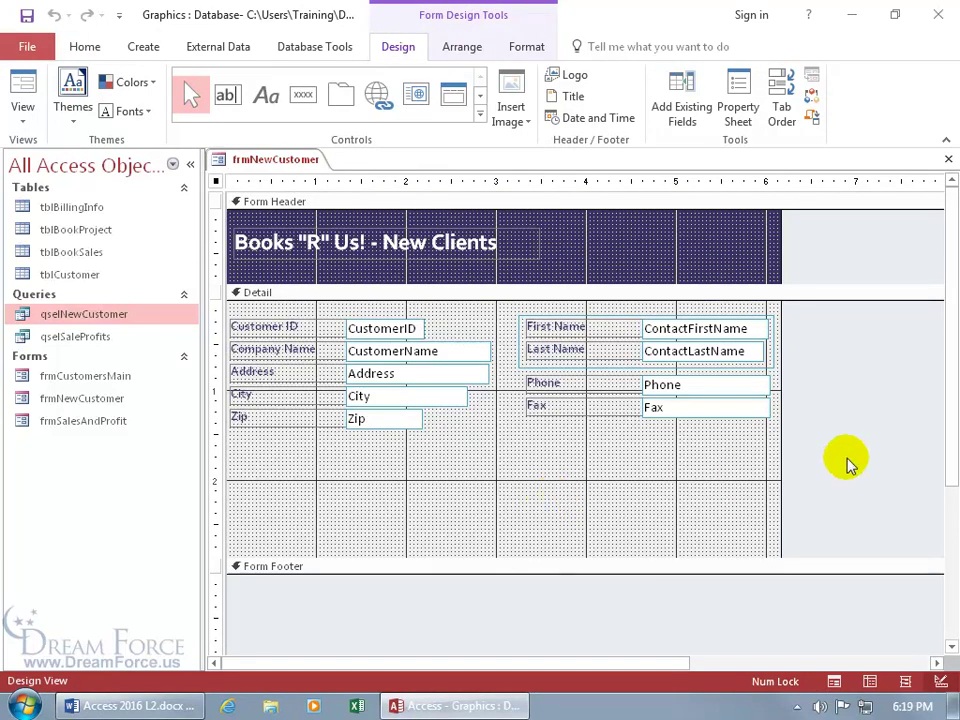
key("F4")
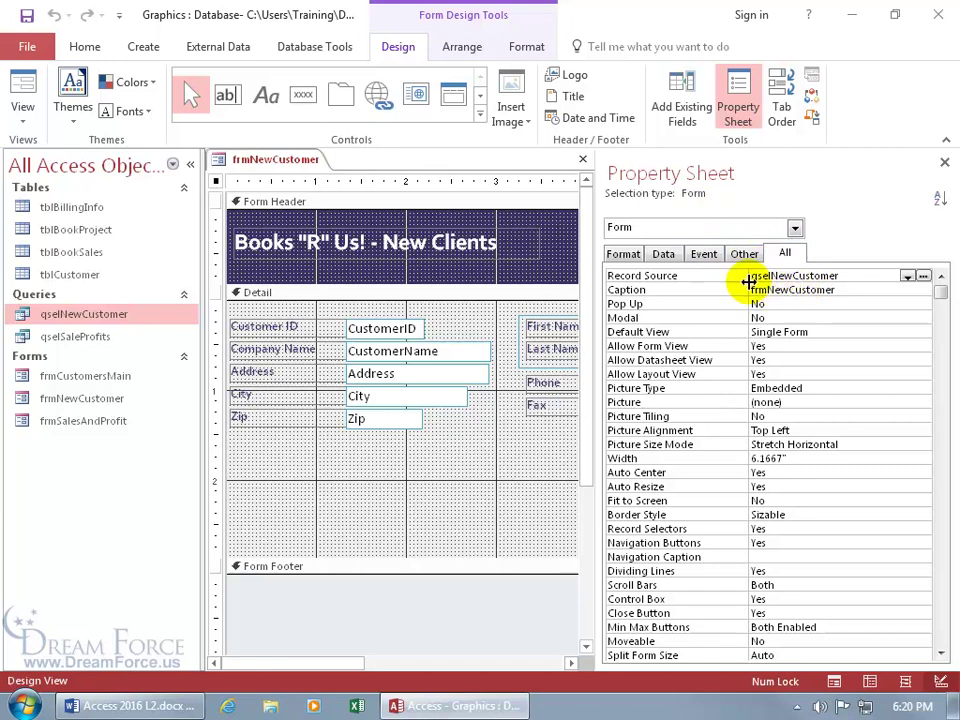
Inspect the design of the qselNewCustomer query for the Payment field from tblBillingInfo, and close the query
right_click(88, 322)
left_click(122, 349)
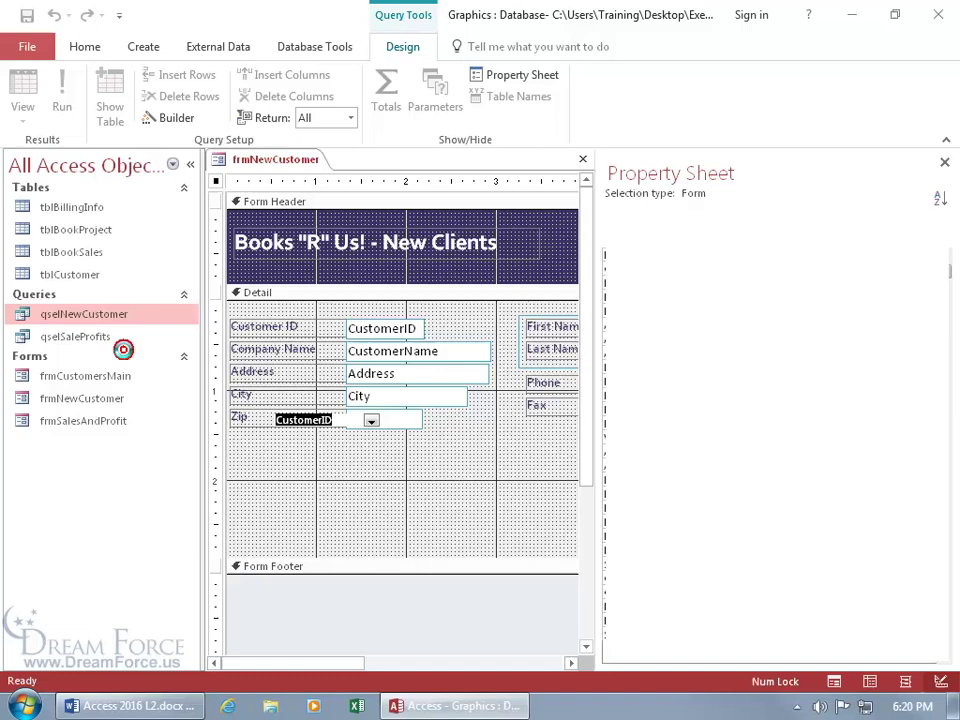
left_click(944, 164)
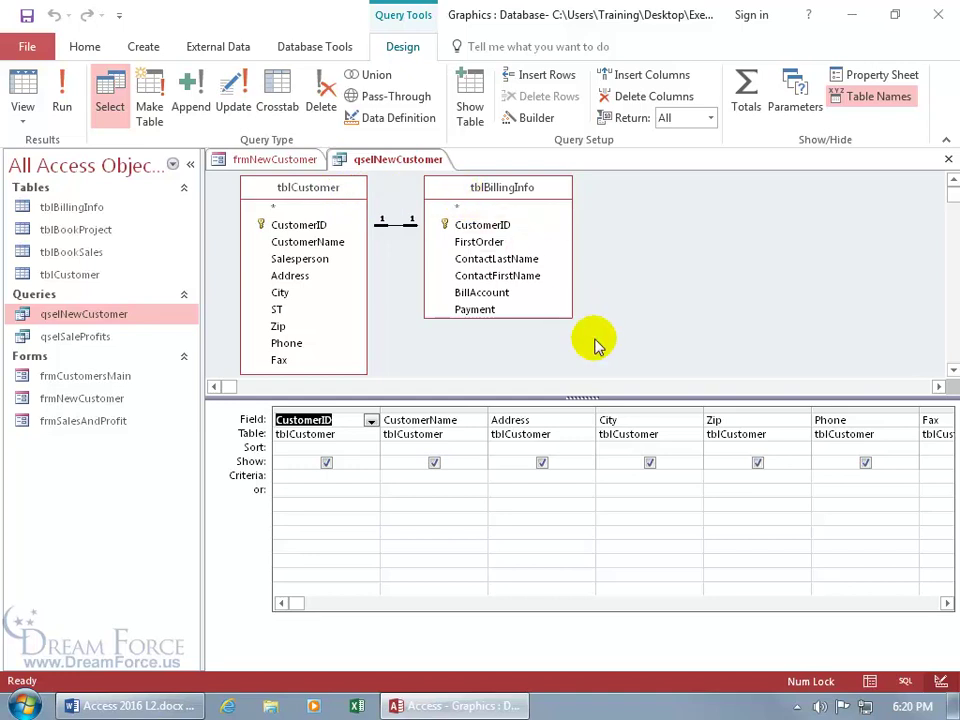
left_click(482, 311)
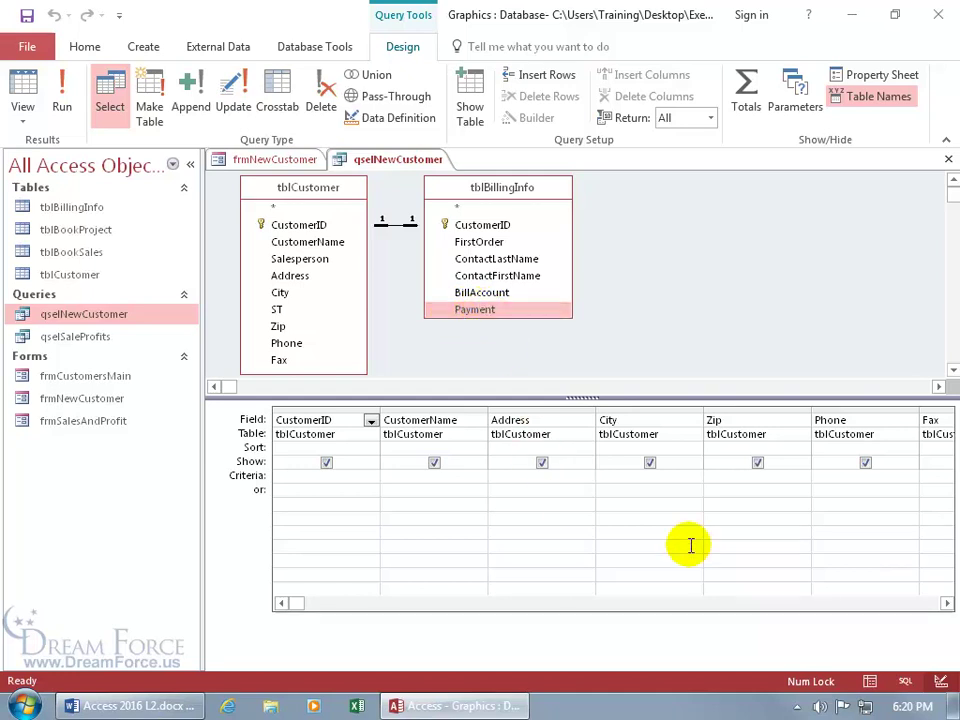
left_click(946, 604)
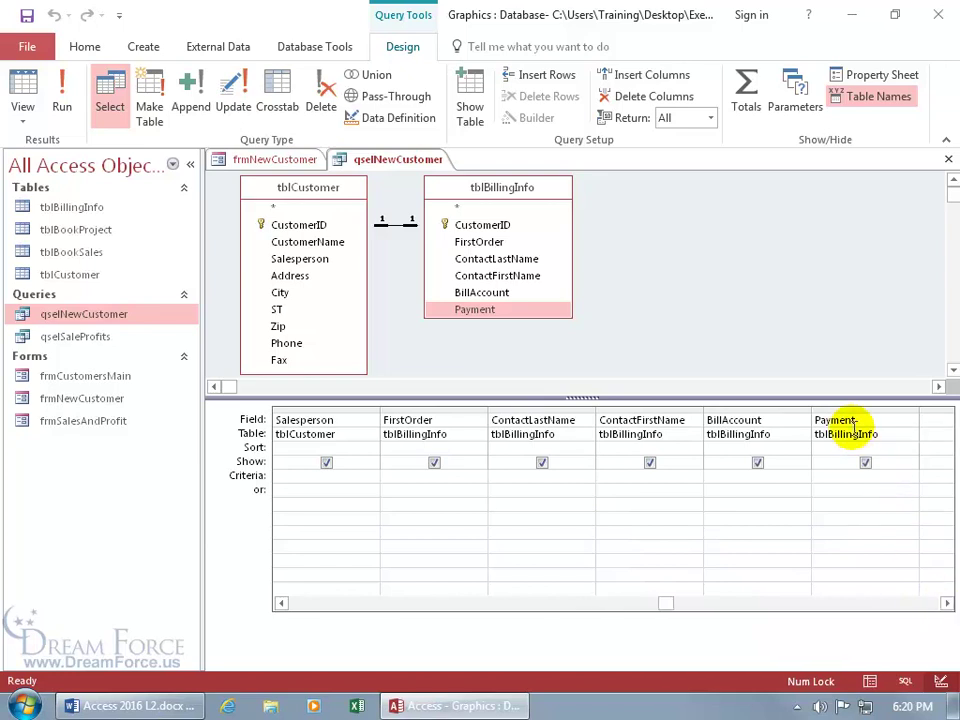
left_click(948, 159)
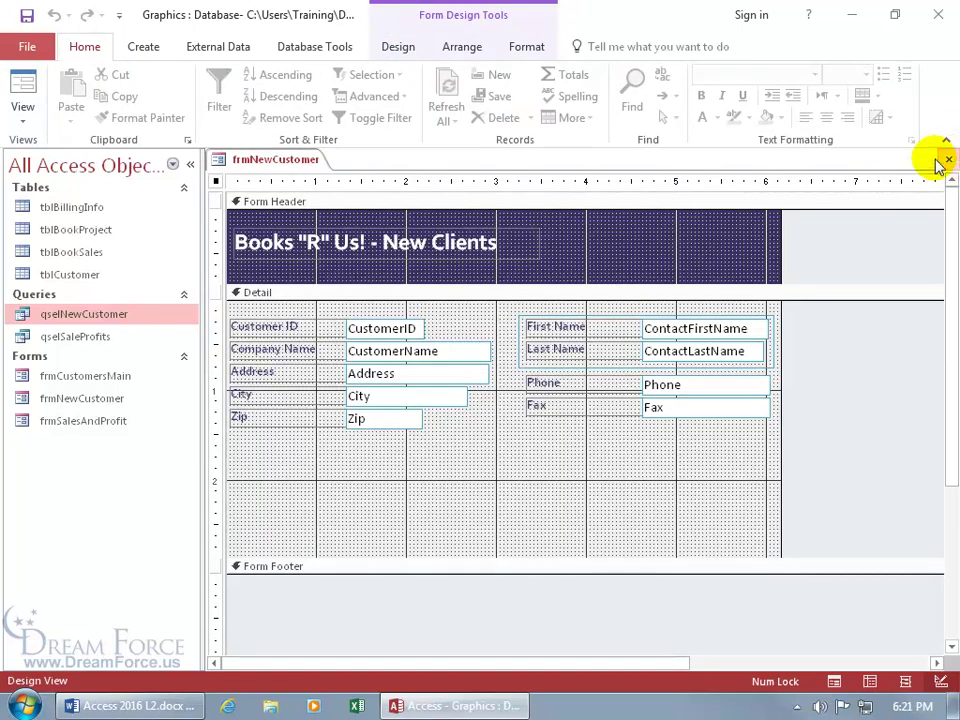
Place an option group in the form's Detail section, in the empty area between and below the Zip and Fax fields
left_click(406, 47)
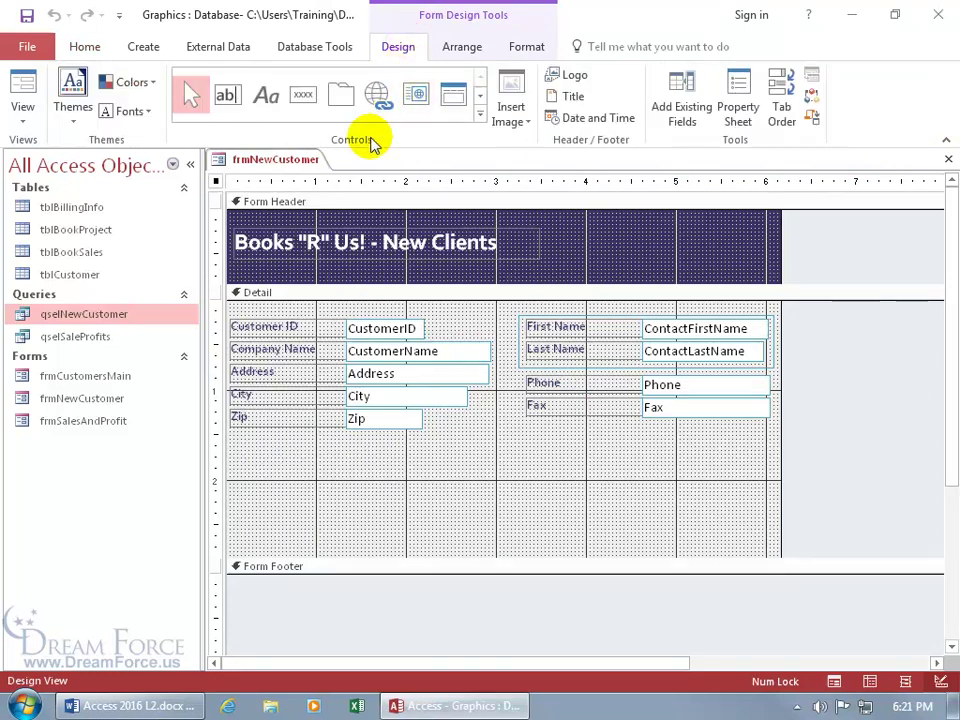
left_click(480, 110)
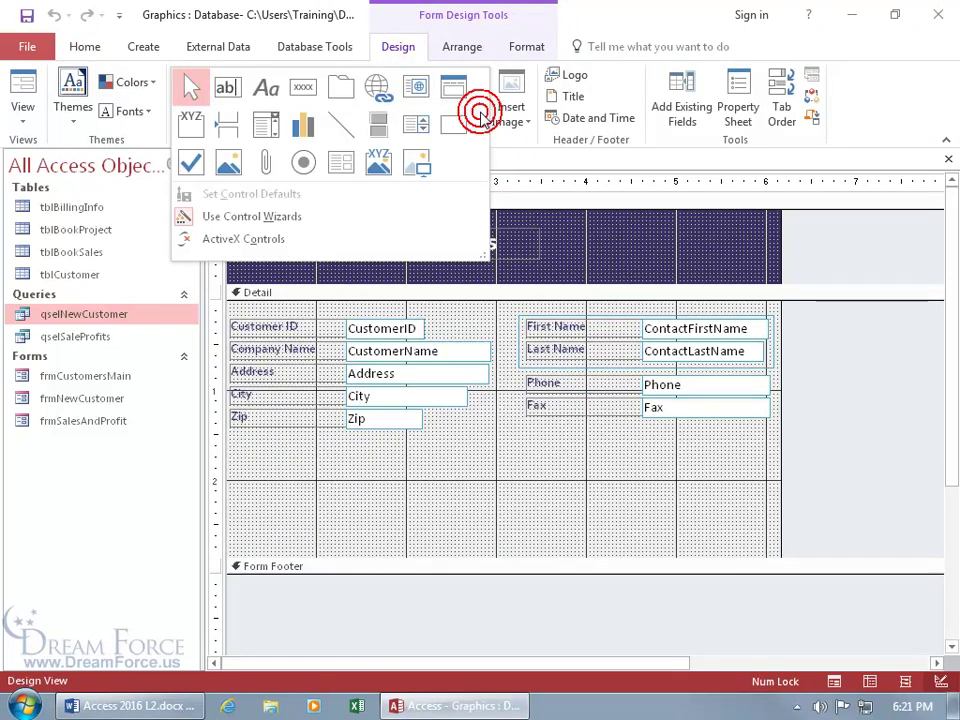
left_click(191, 127)
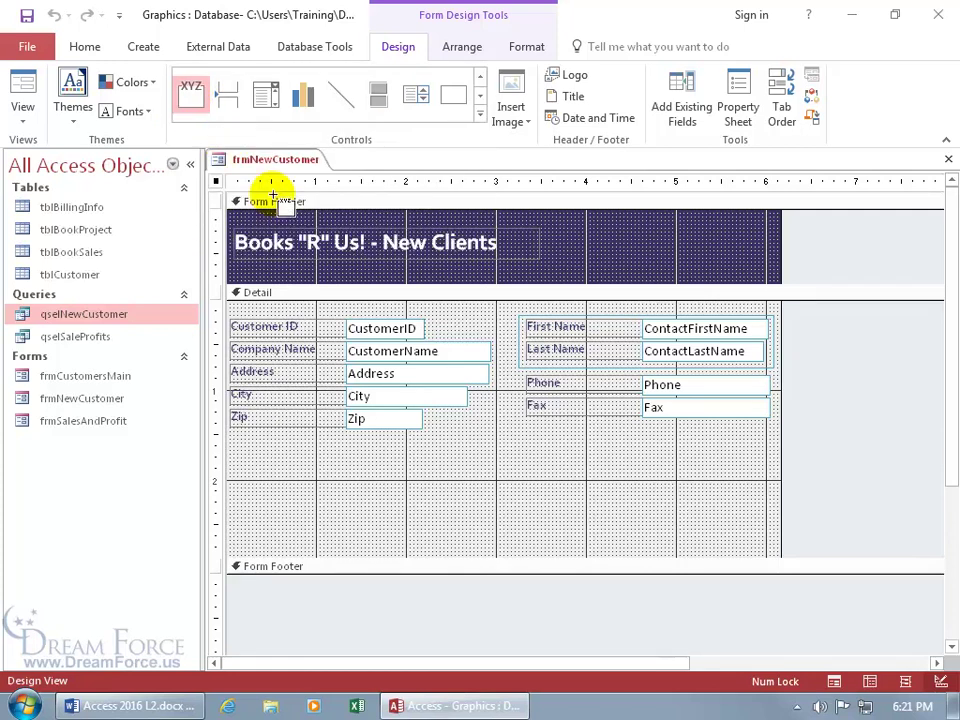
left_click(475, 437)
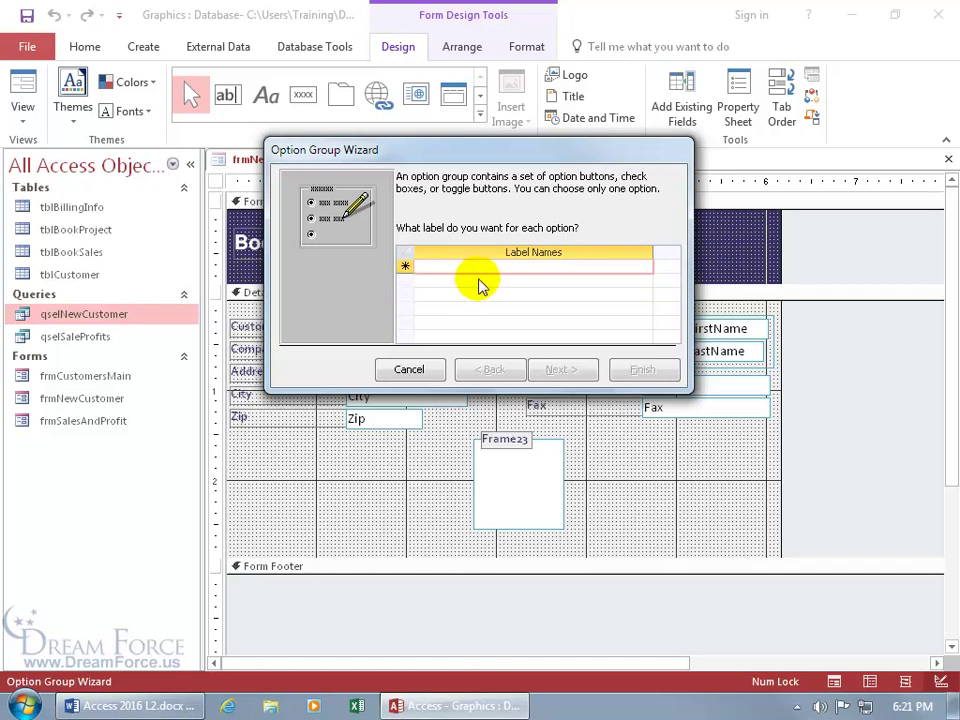
Enter the option labels Cash, C.O.D., Company Charge and Credit Card for the option group
type("Cash")
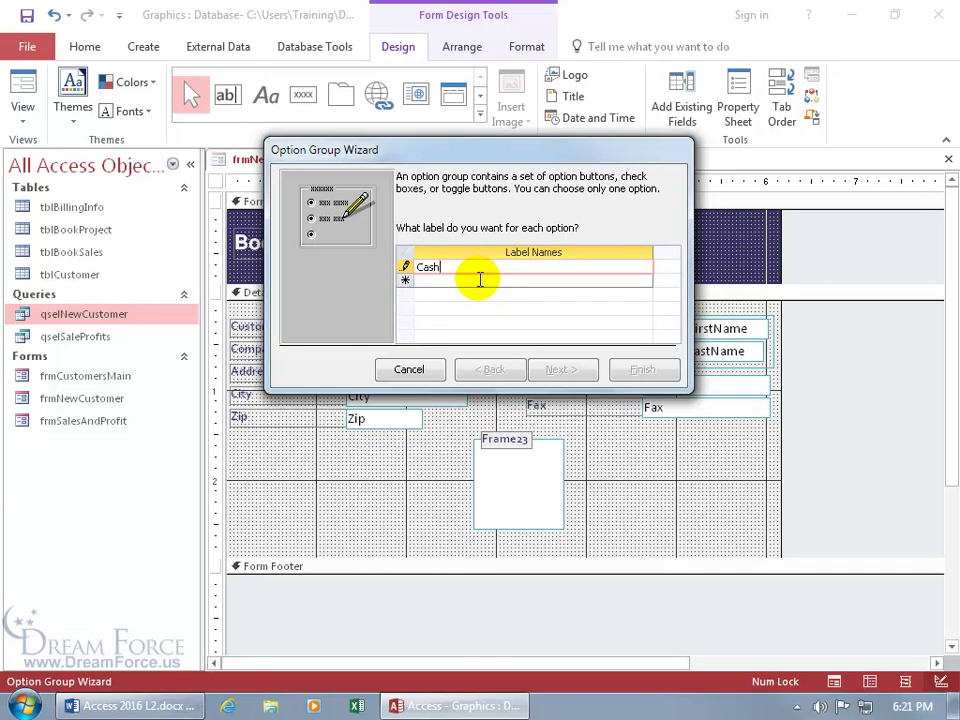
key("Tab")
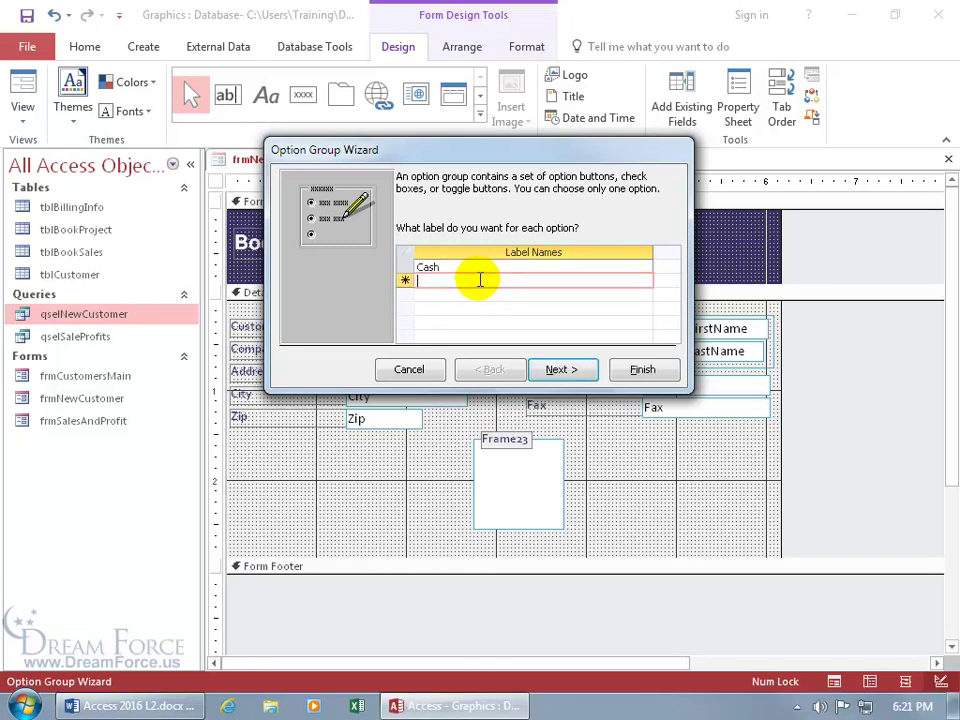
type("C.O.D.")
key("Tab")
type("Company Charge")
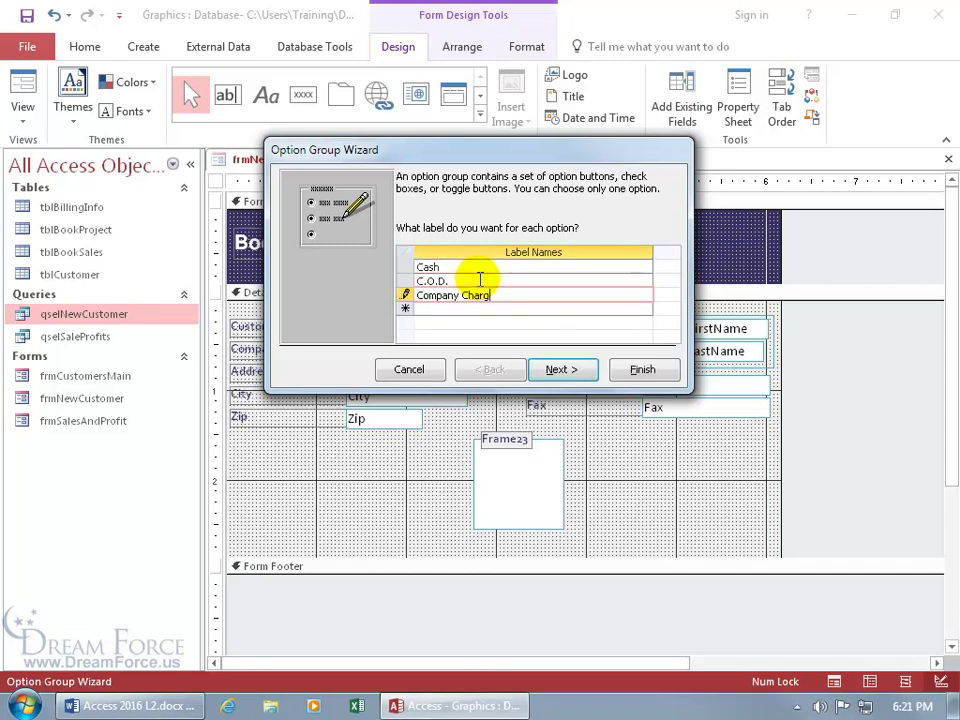
key("Tab")
type("Credit Card")
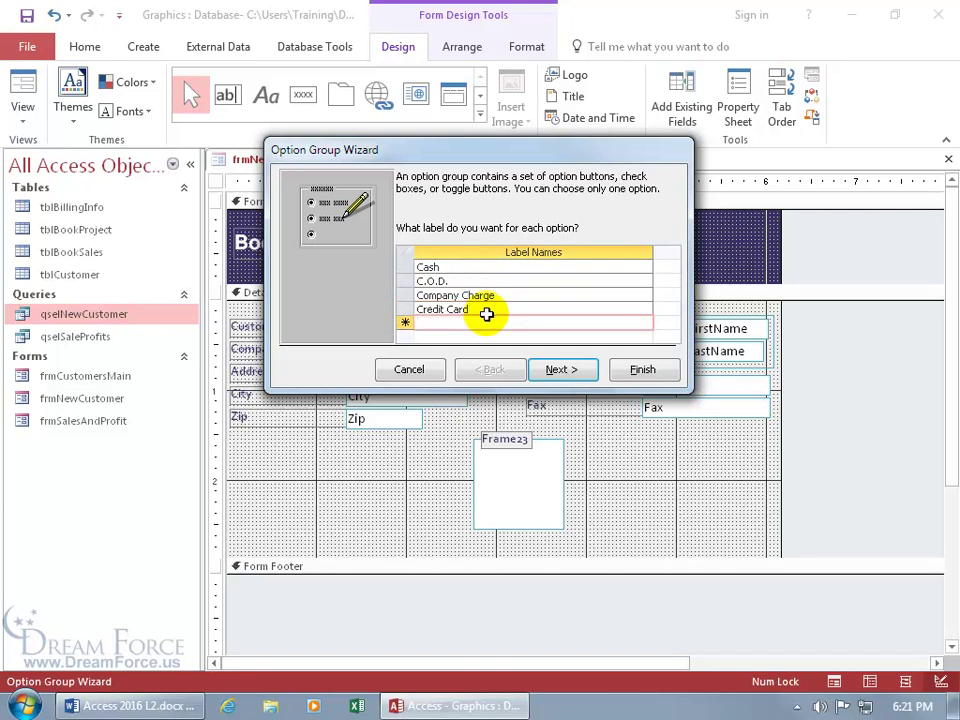
left_click(420, 318)
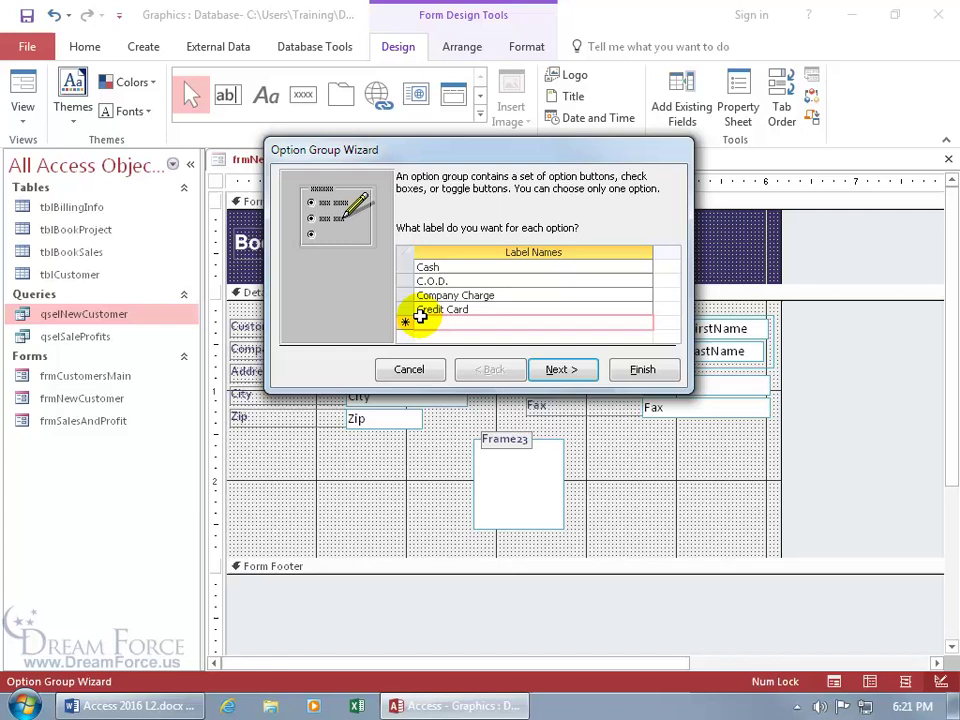
Make Credit Card the default choice and accept the values 1 to 4 for the four options
left_click(562, 370)
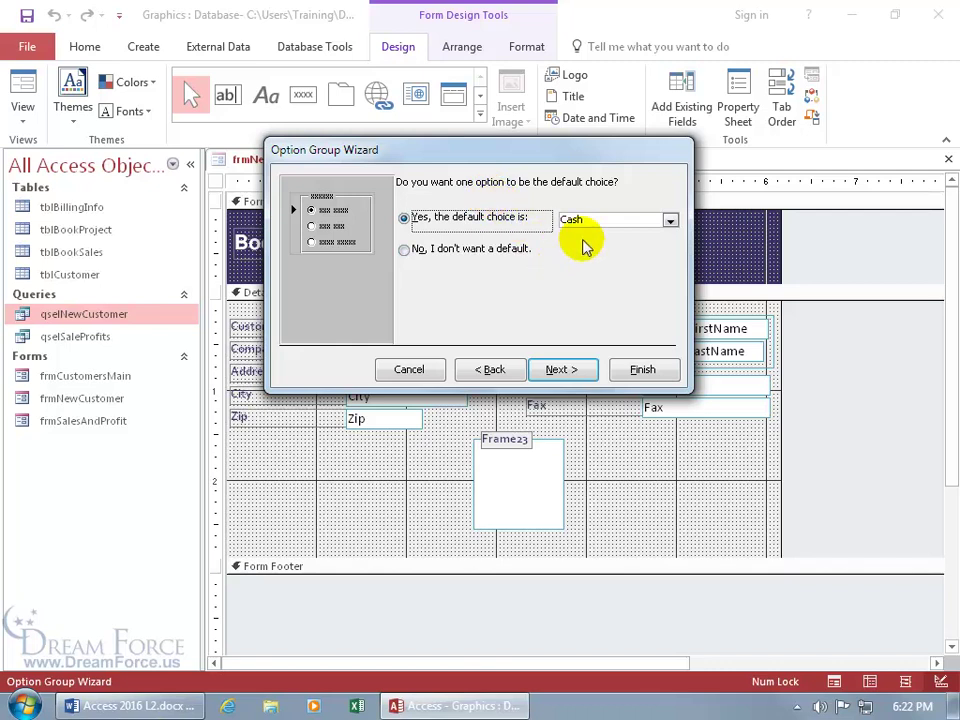
left_click(671, 220)
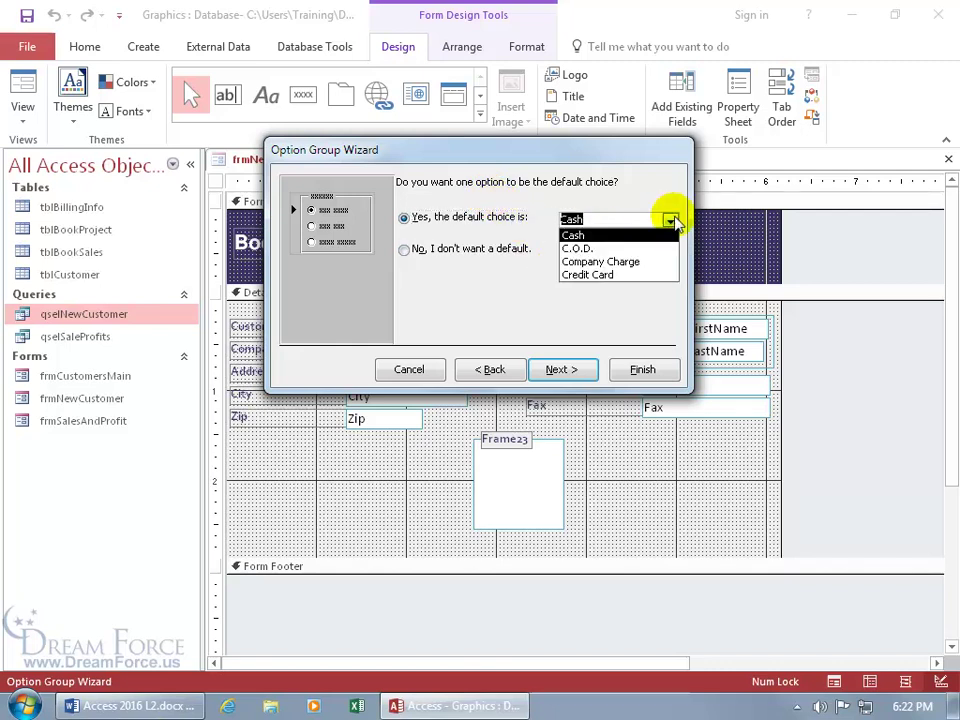
left_click(624, 272)
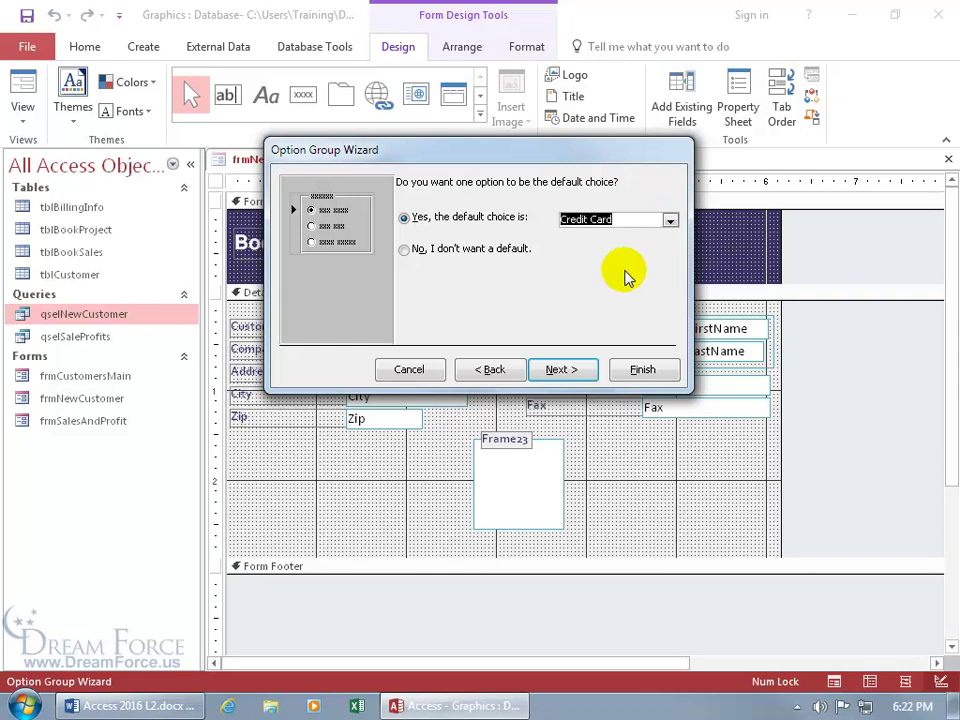
left_click(566, 370)
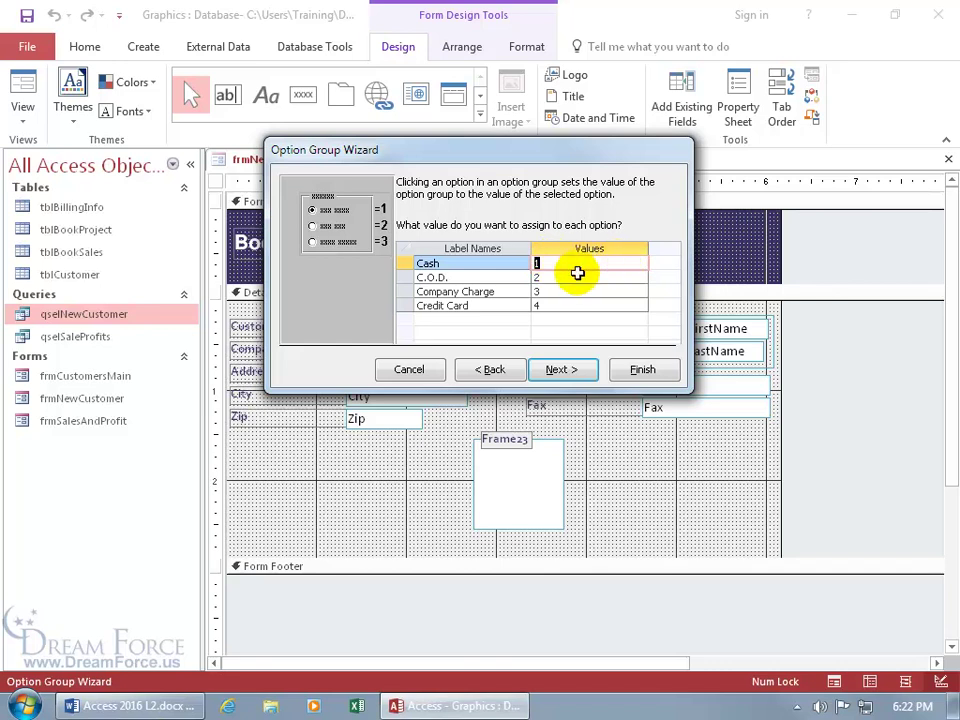
left_click(560, 370)
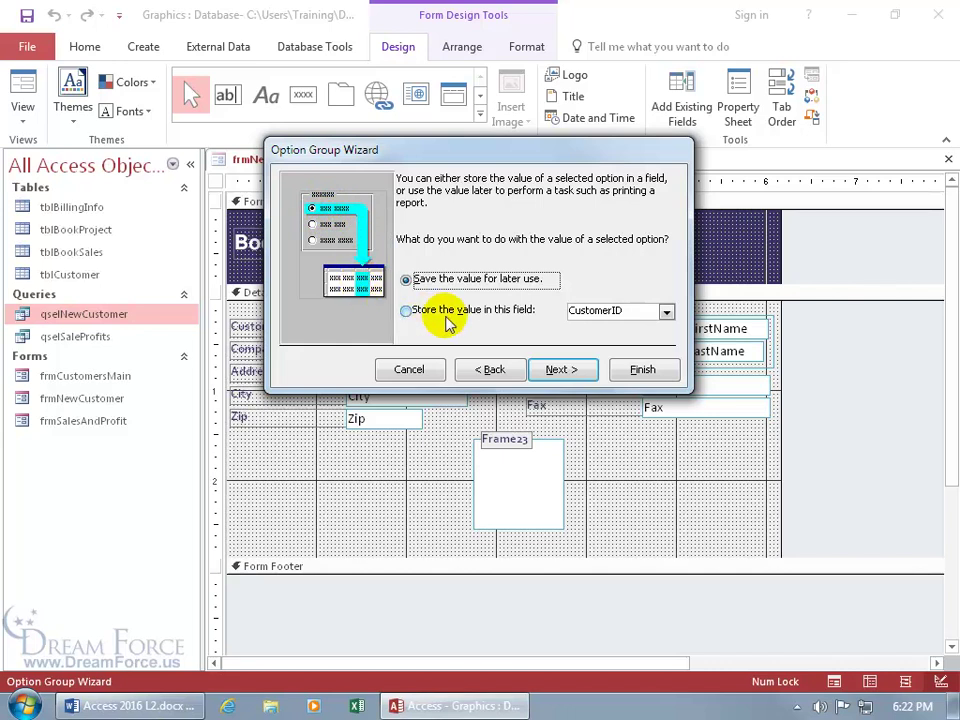
Store the selected option's value in the Payment field
left_click(406, 311)
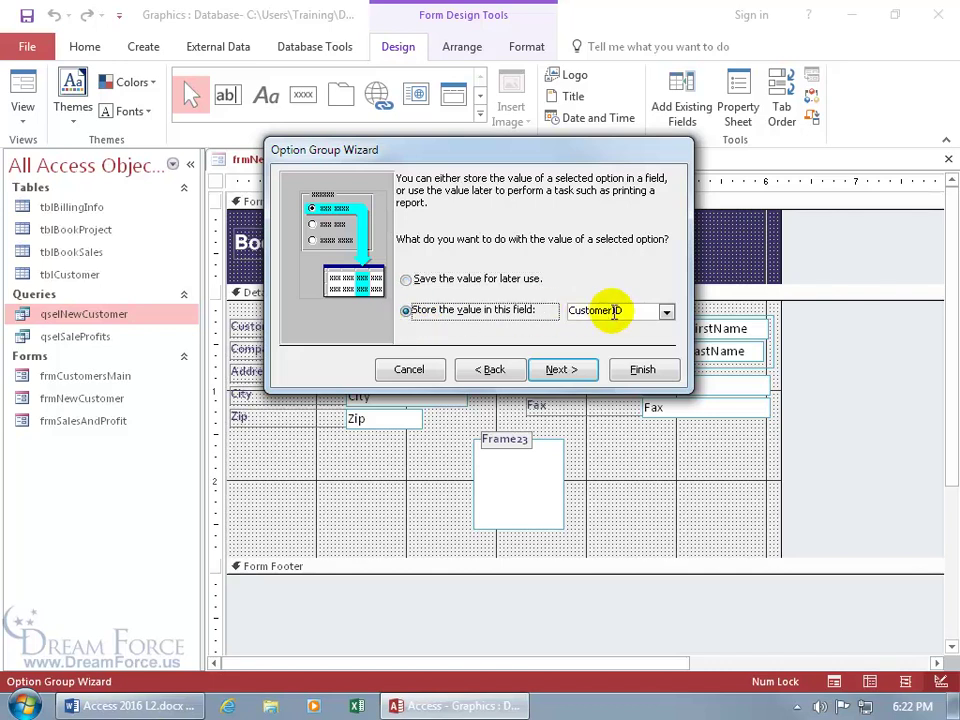
left_click(666, 312)
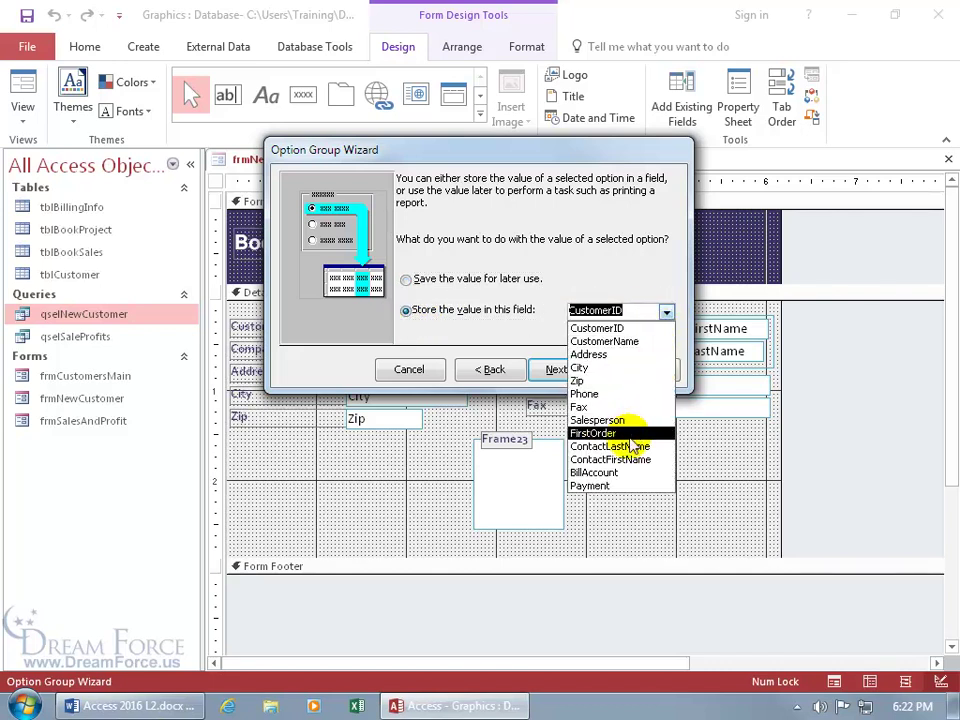
left_click(618, 487)
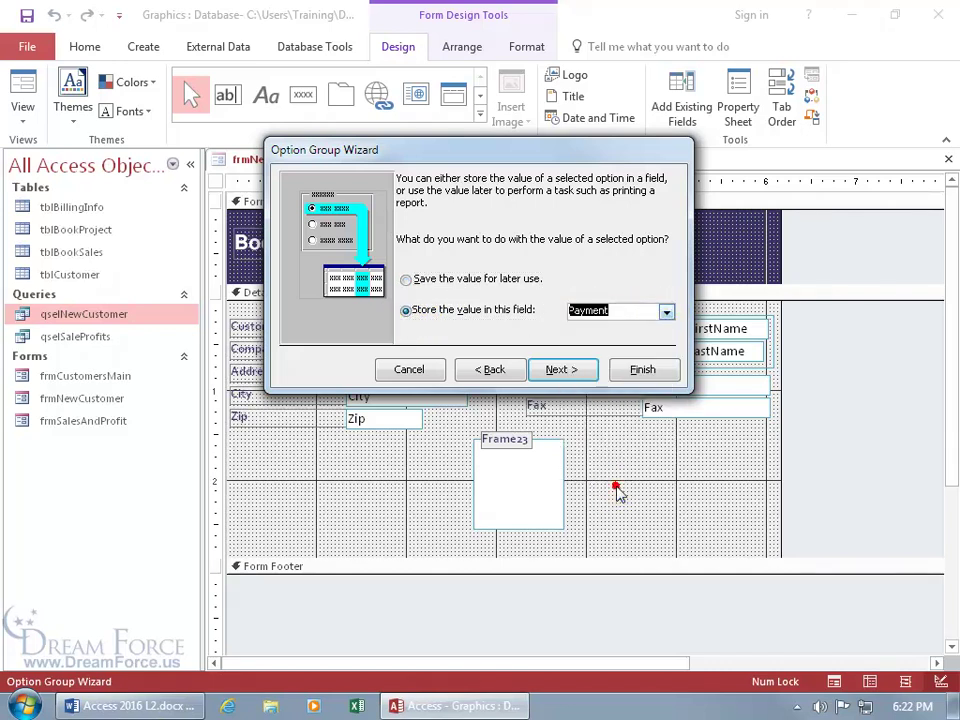
left_click(578, 375)
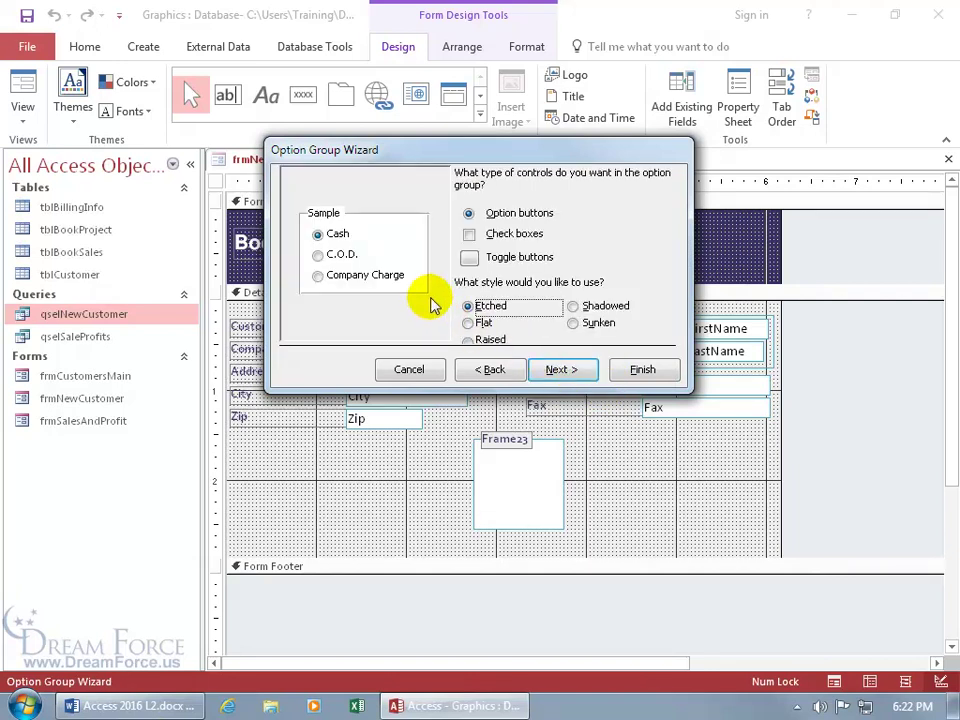
Preview the option group with check boxes and toggle buttons, and return to option buttons
left_click(469, 235)
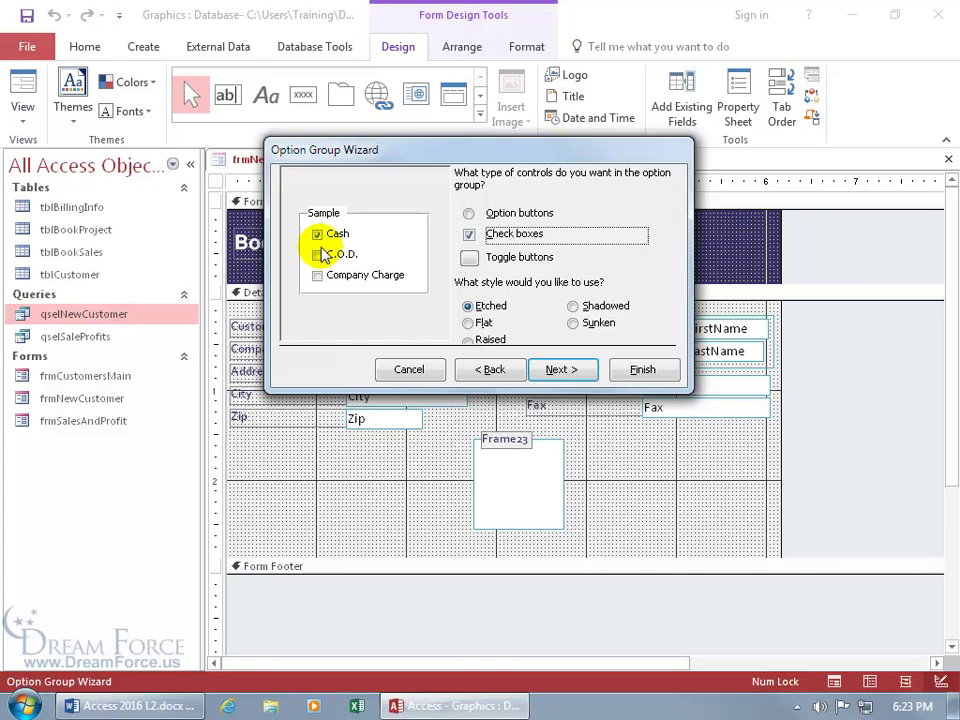
left_click(469, 259)
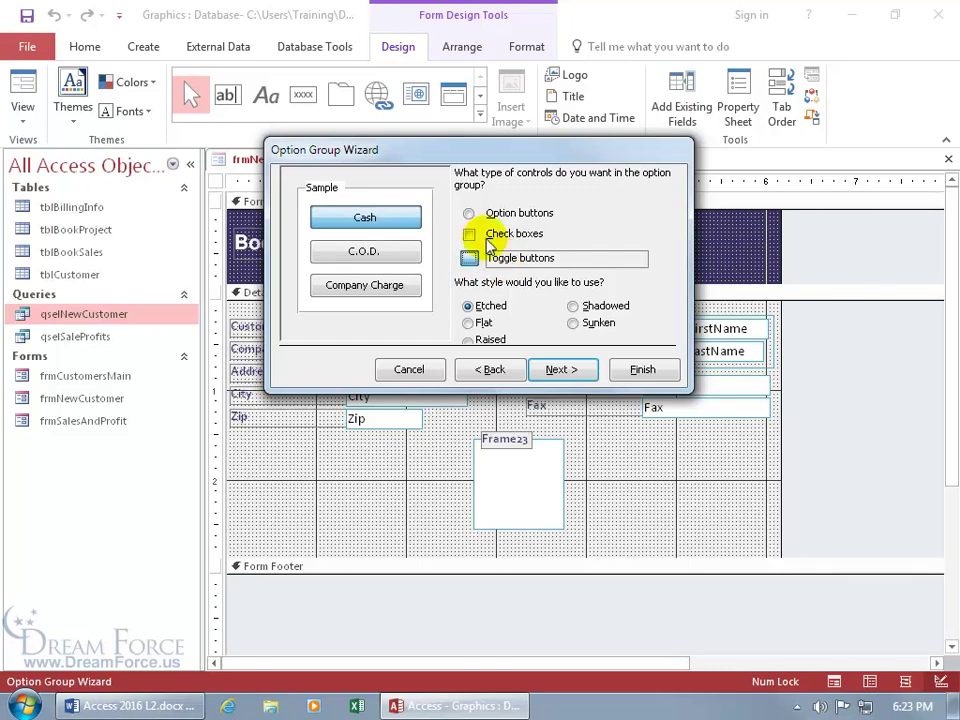
left_click(469, 213)
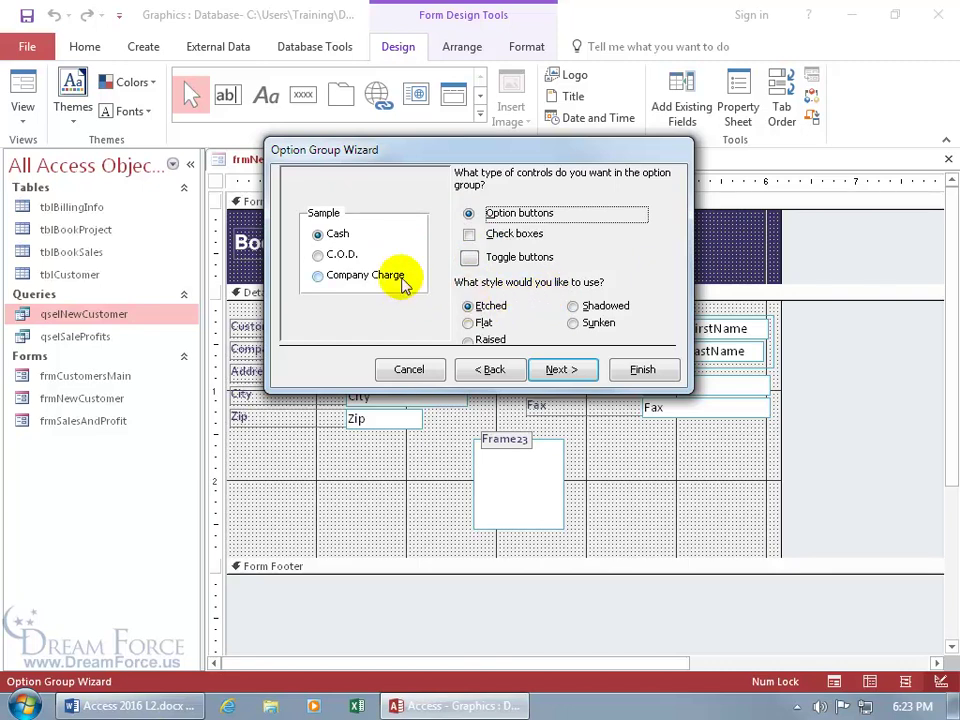
Preview the Flat style for the option group and choose the Sunken style
left_click(467, 322)
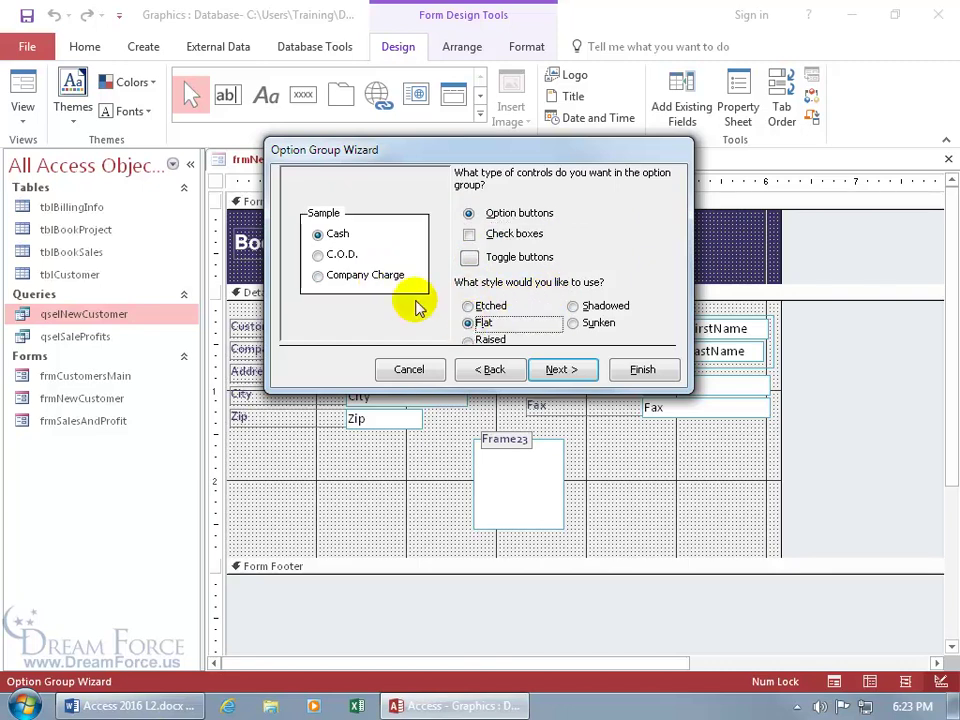
left_click(574, 322)
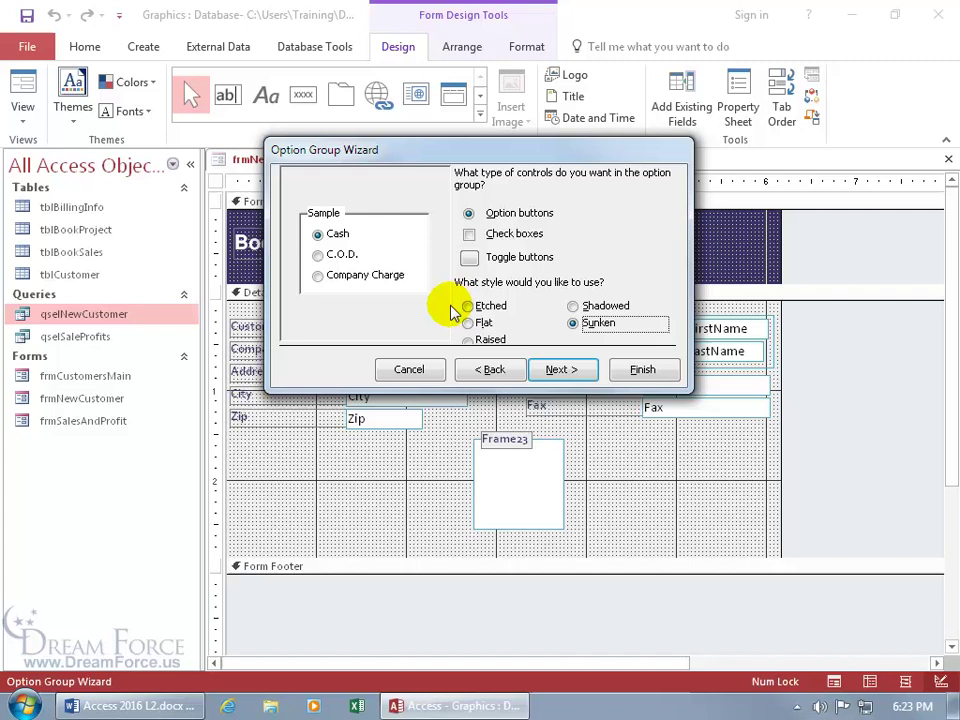
left_click(552, 373)
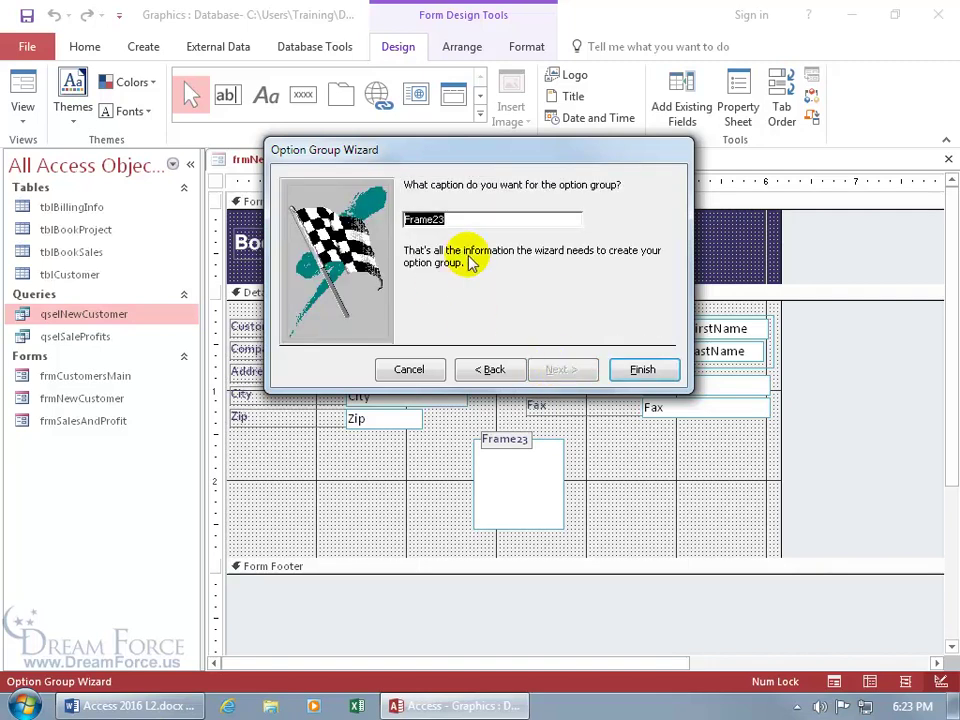
Caption the option group "Payment Method" and finish the Option Group Wizard
type("Payment Method")
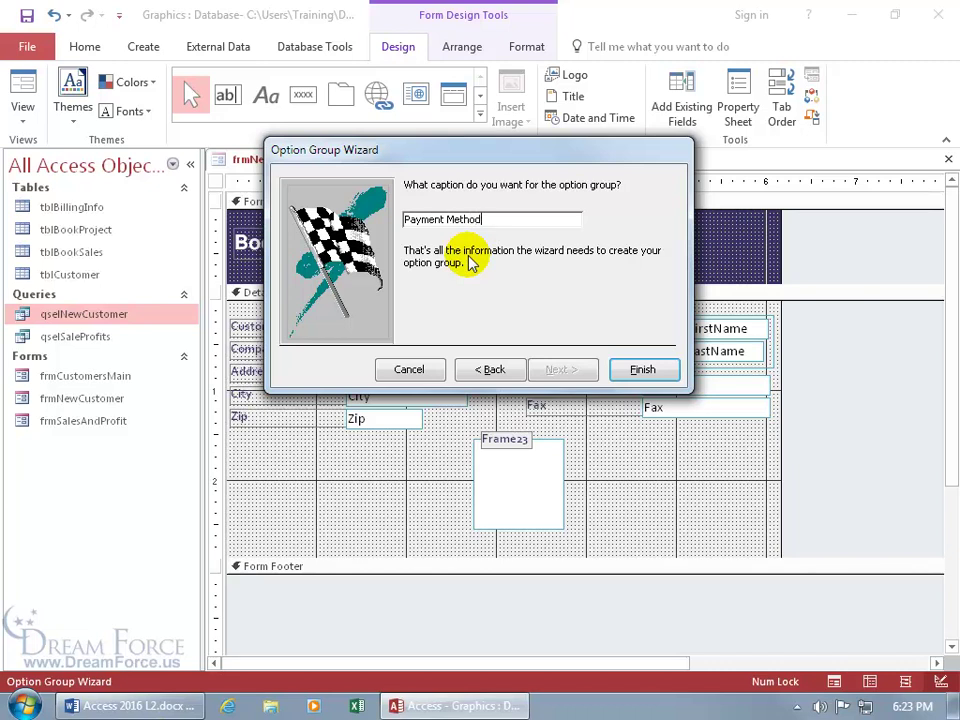
key("Return")
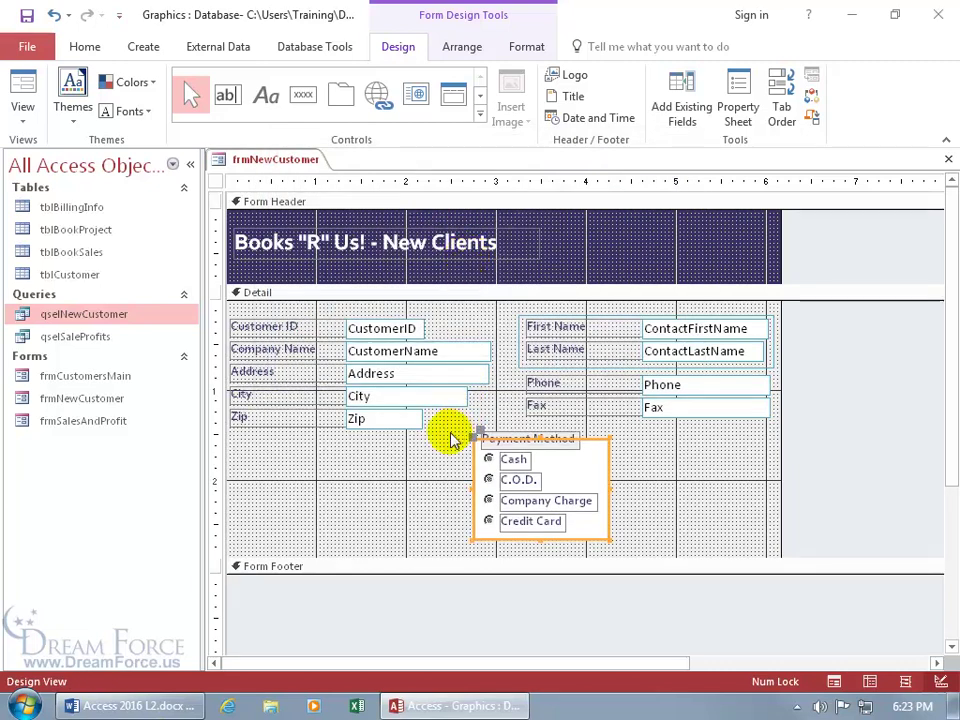
Display frmNewCustomer in Form View and open the tblBillingInfo table at its Payment column
right_click(254, 160)
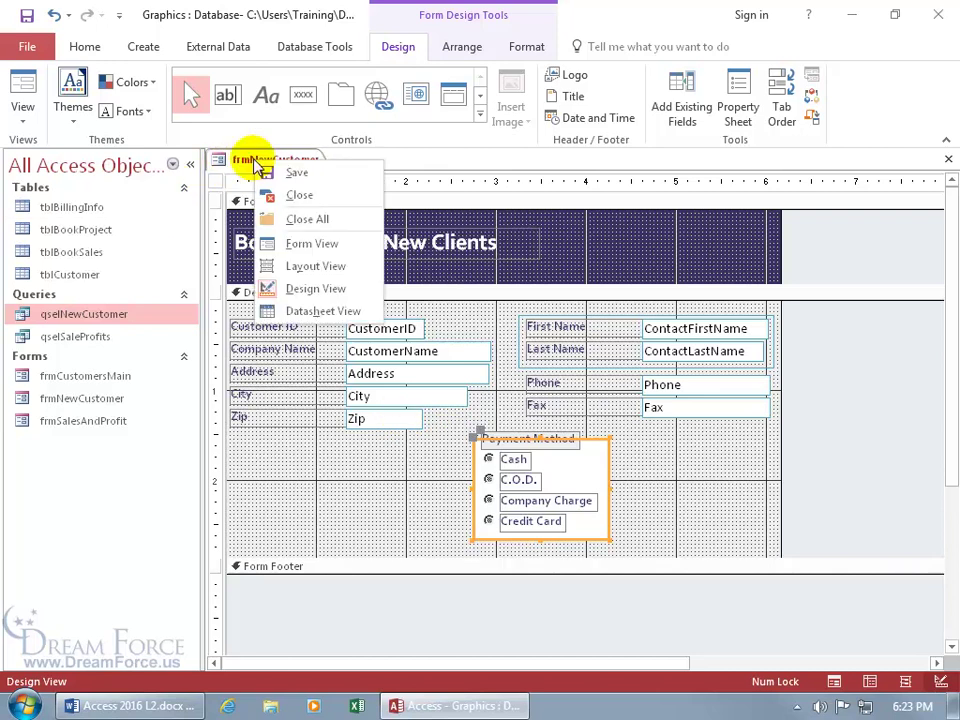
left_click(285, 243)
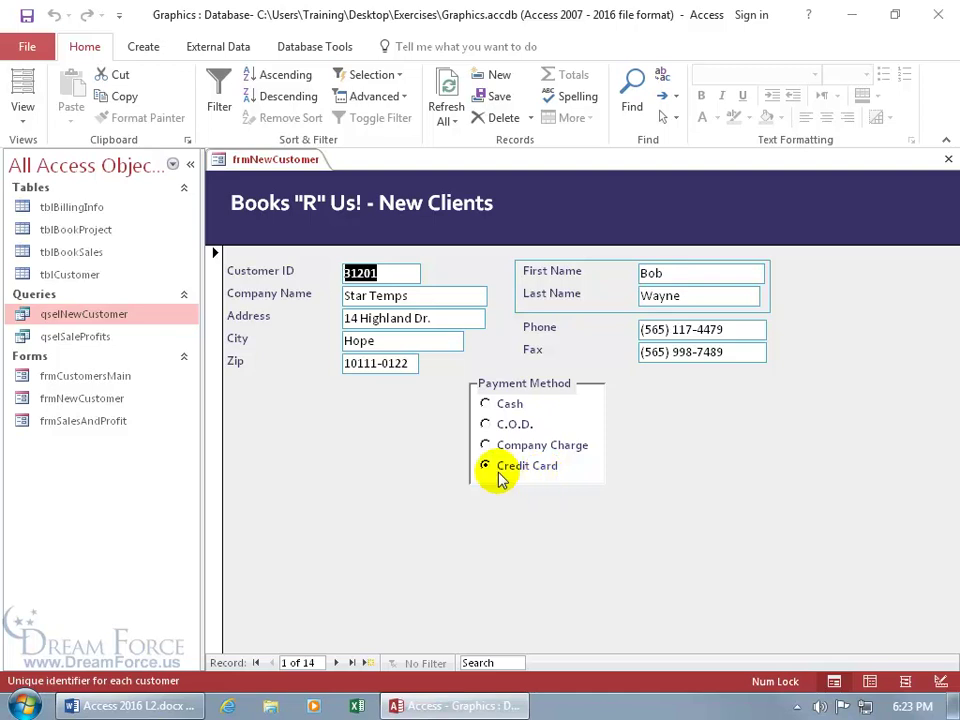
left_click(87, 208)
double_click(87, 208)
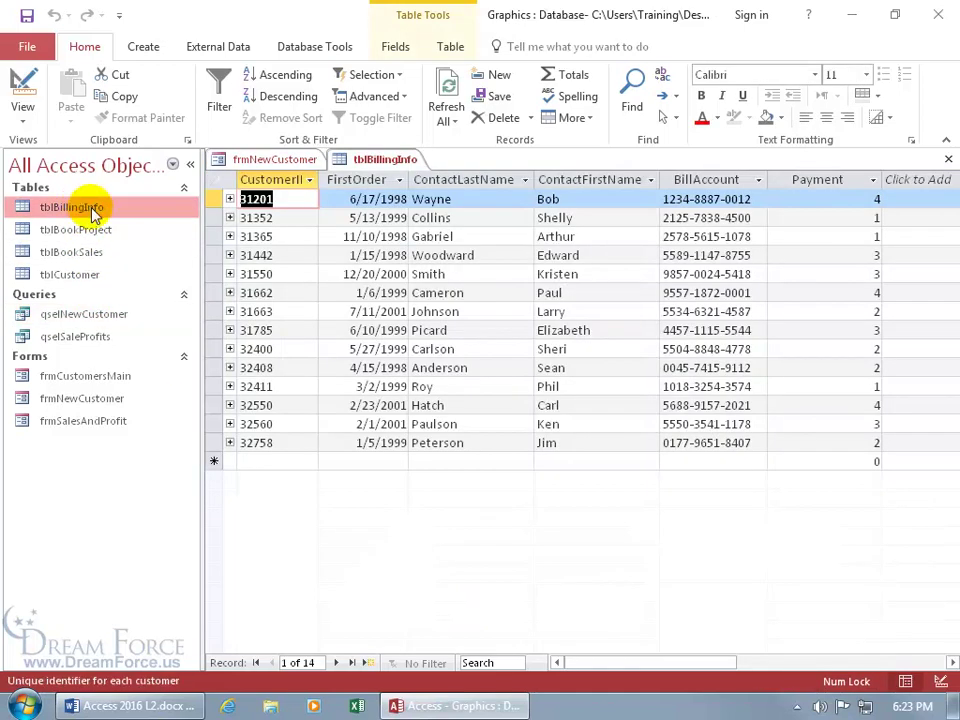
left_click_drag(570, 659, 655, 670)
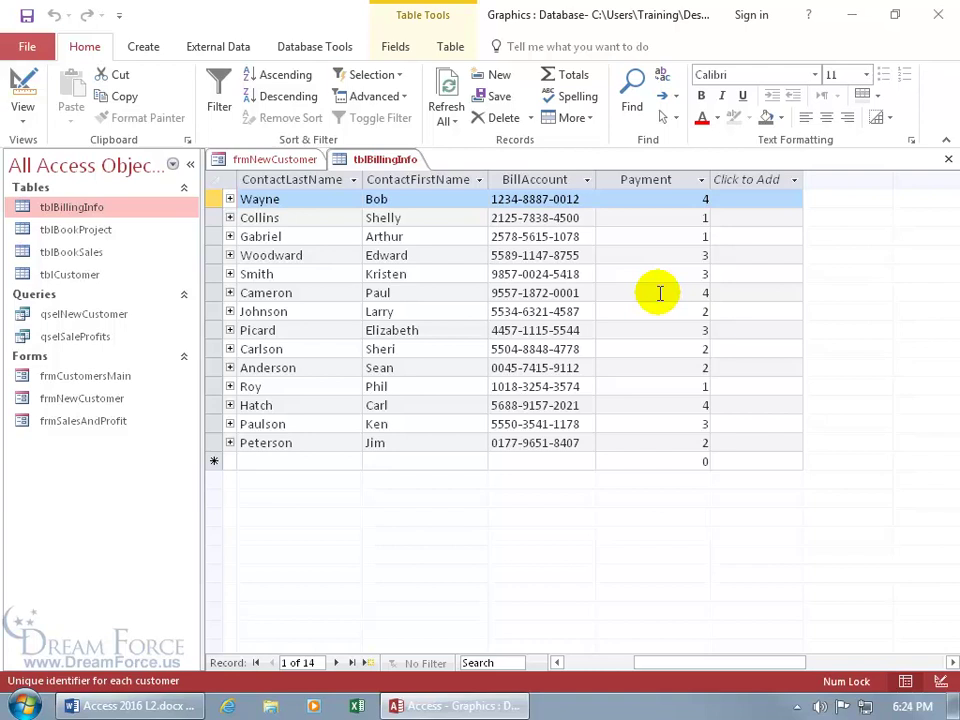
Clear the Payment value of the first record in tblBillingInfo and commit the change
left_click(699, 199)
key("BackSpace")
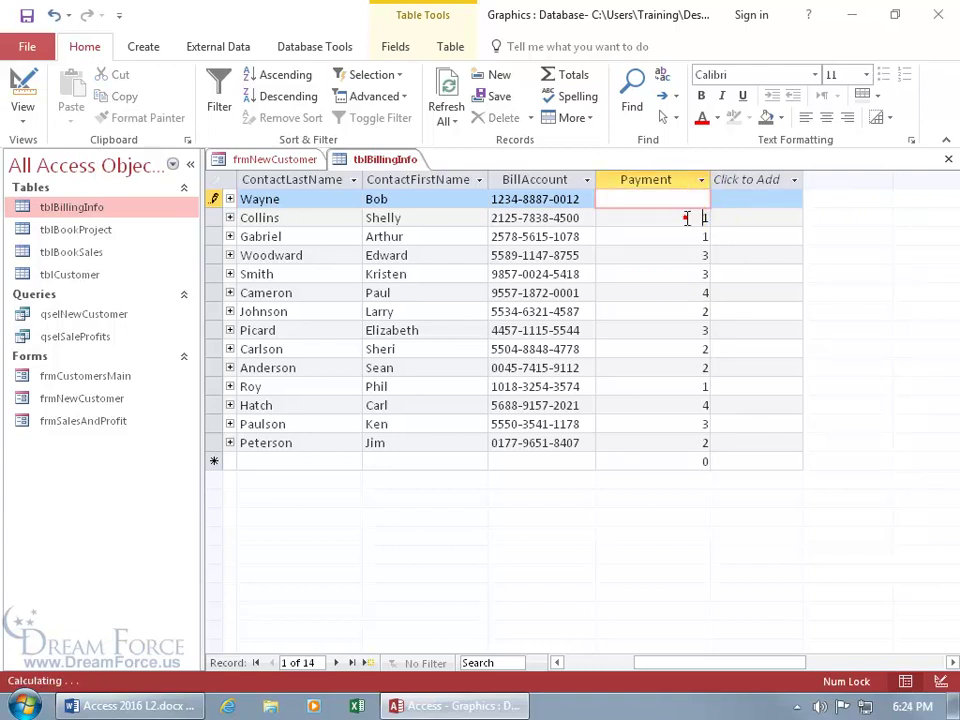
left_click(686, 218)
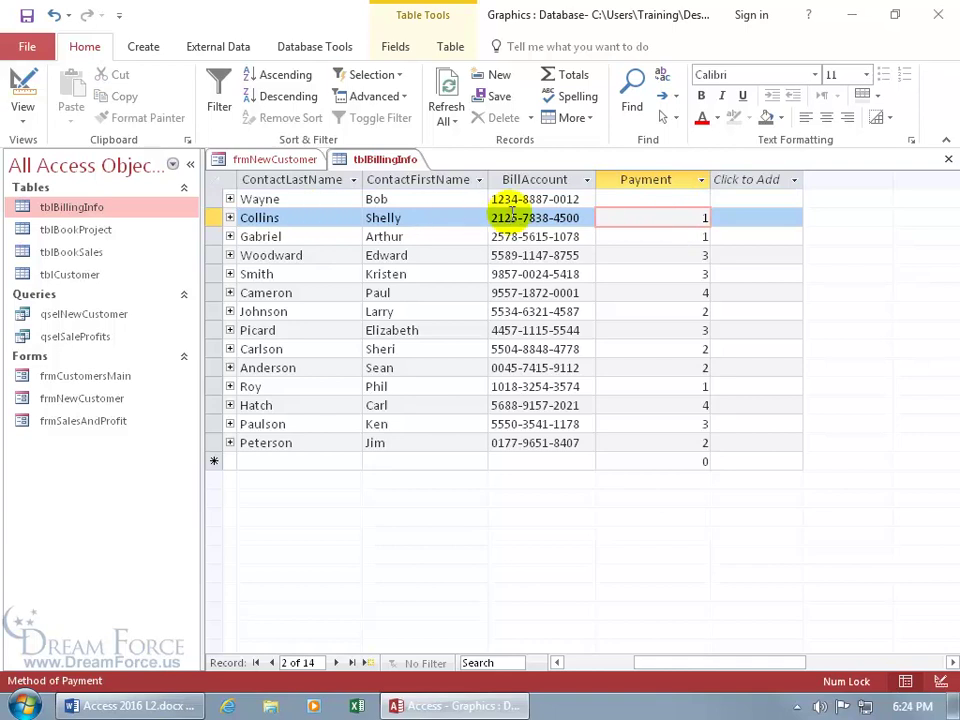
On frmNewCustomer, set the first customer's Payment Method to Credit Card and save the record
left_click(284, 162)
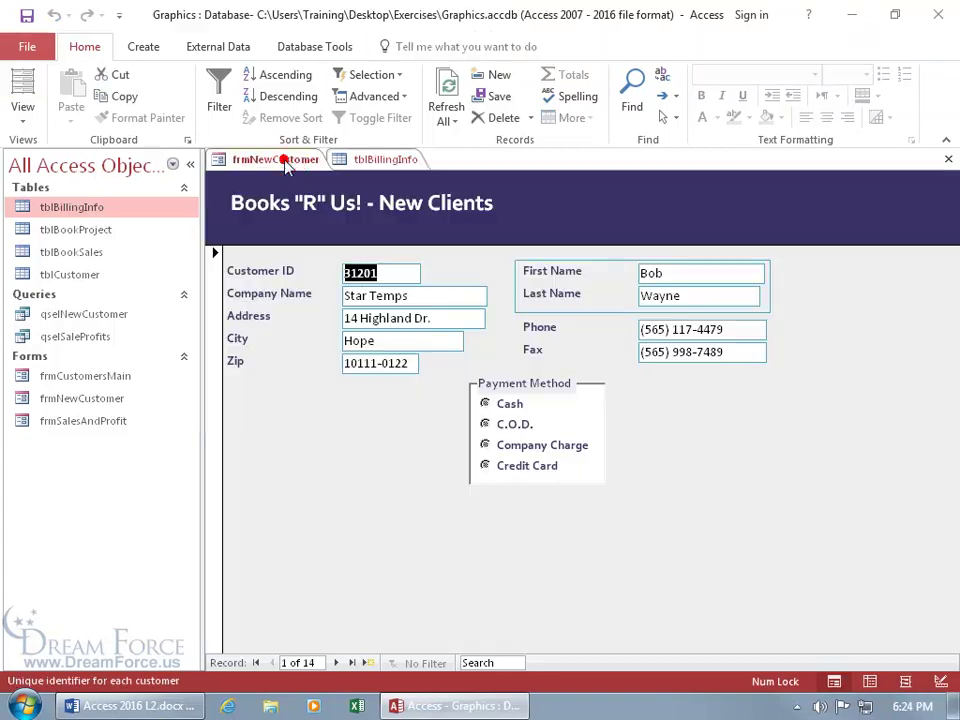
left_click(492, 470)
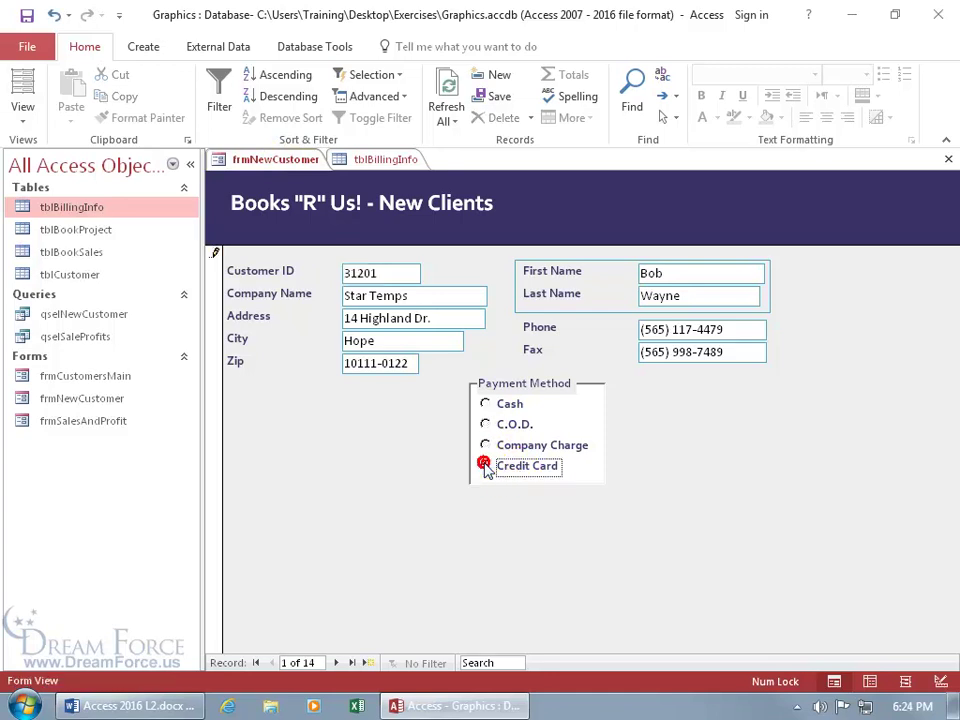
left_click(215, 263)
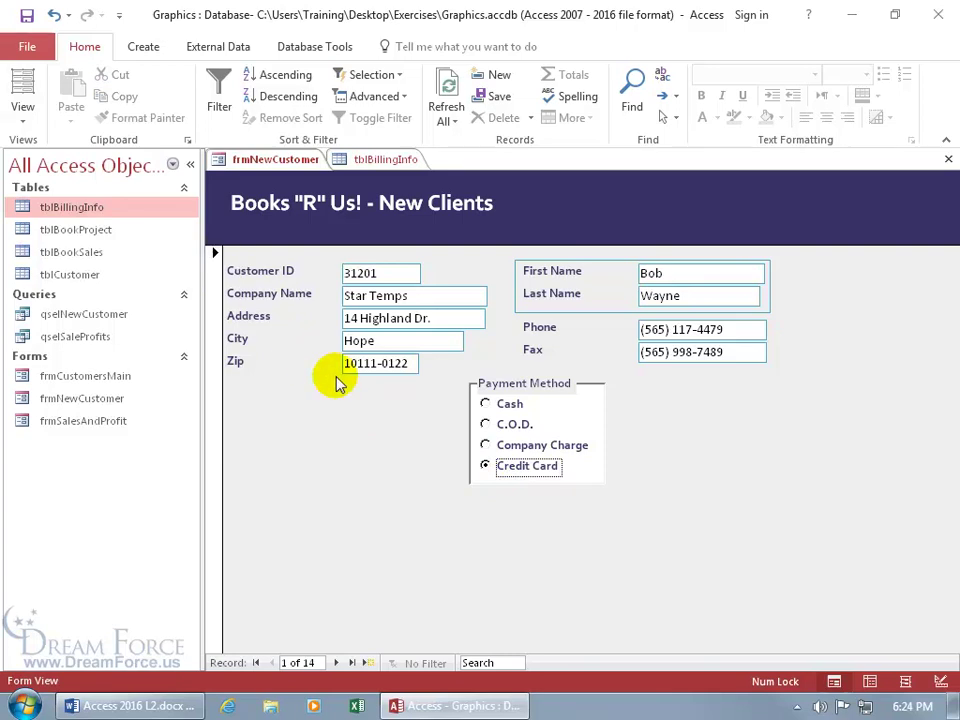
Compare the Payment values in tblBillingInfo with the Payment Method options selected on frmNewCustomer for the first four records
left_click(384, 160)
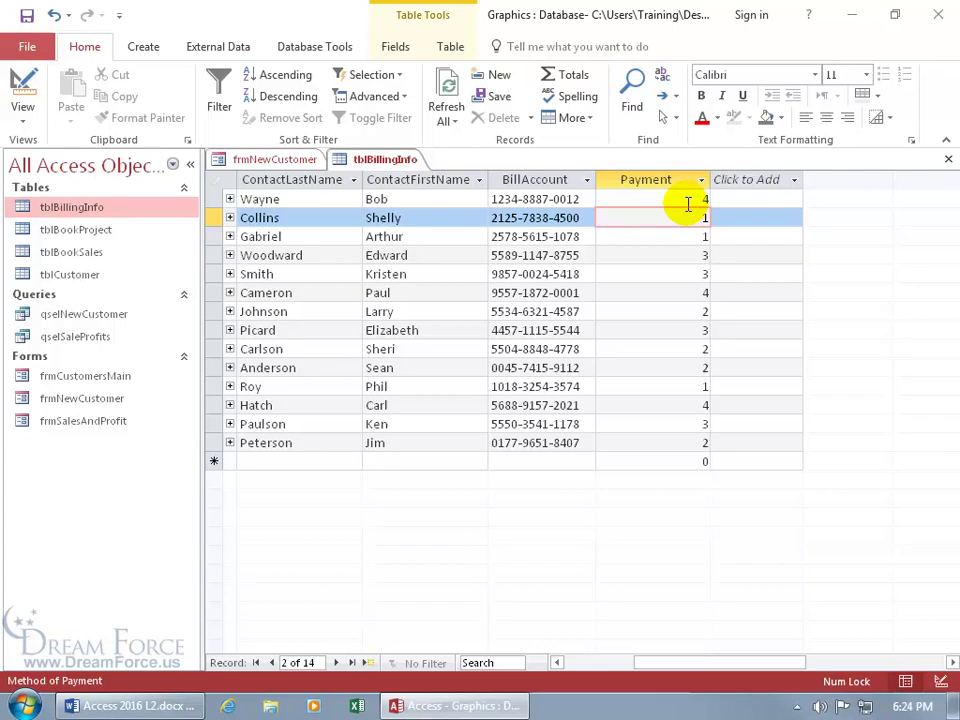
left_click(285, 163)
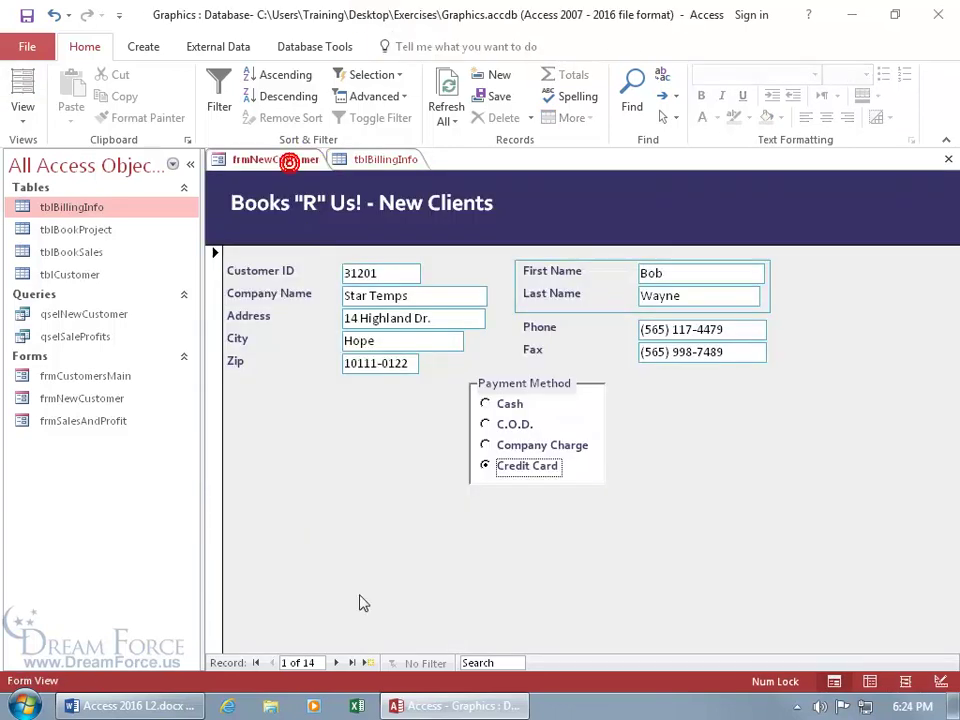
left_click(336, 662)
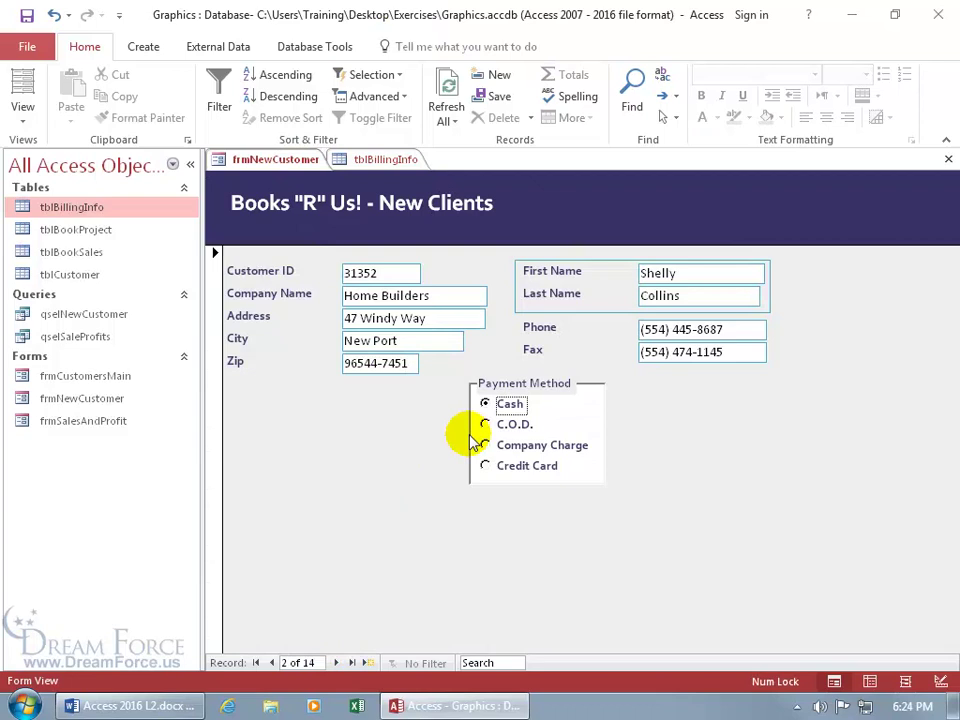
left_click(336, 662)
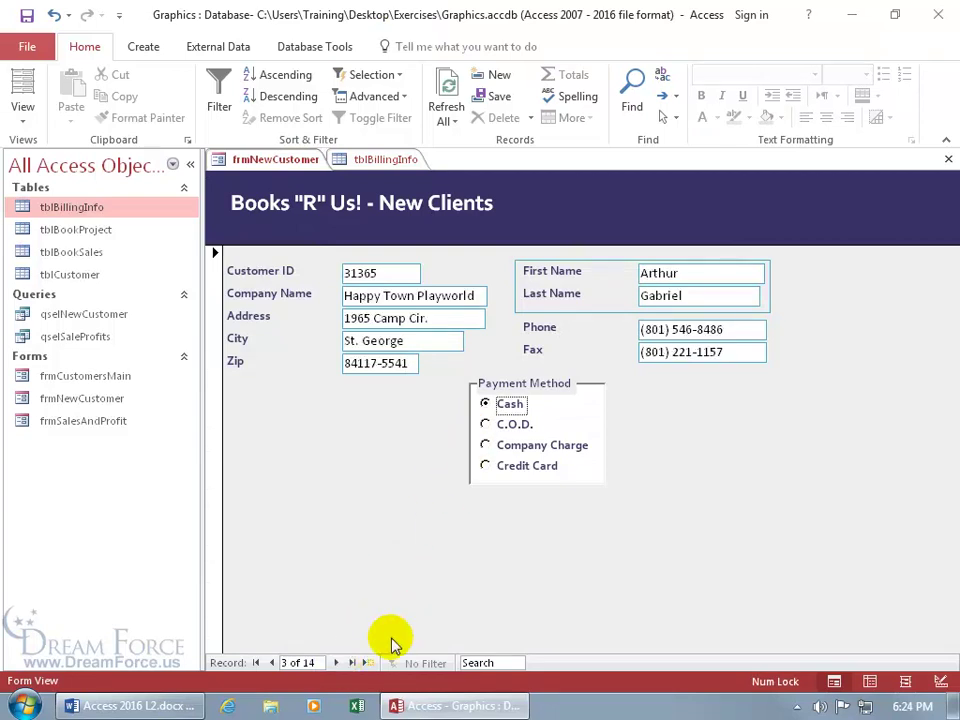
left_click(388, 160)
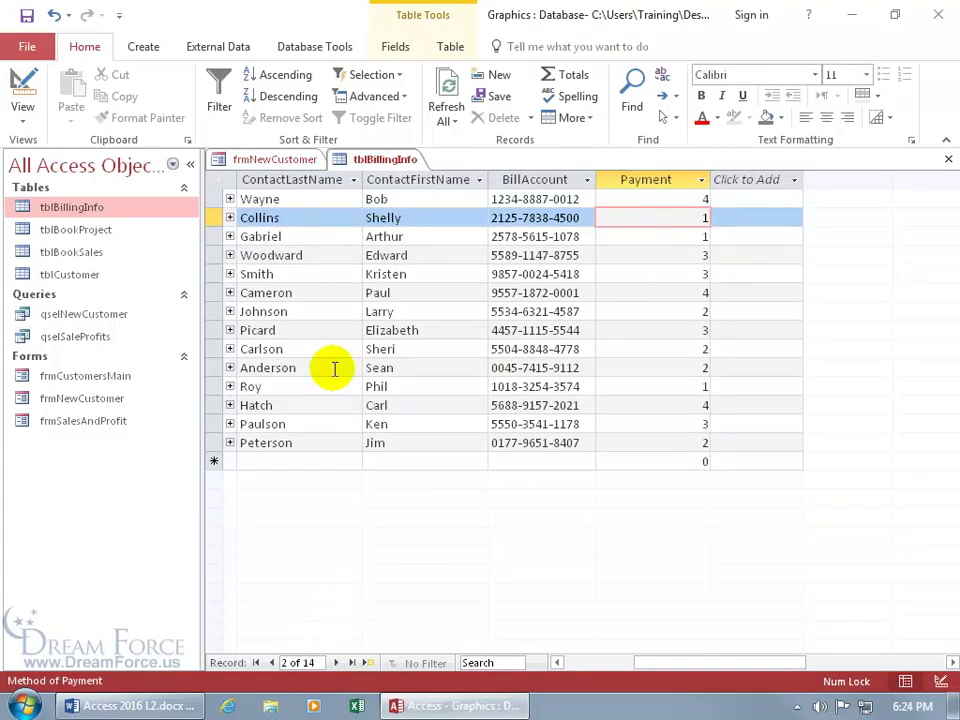
left_click(265, 161)
left_click(336, 662)
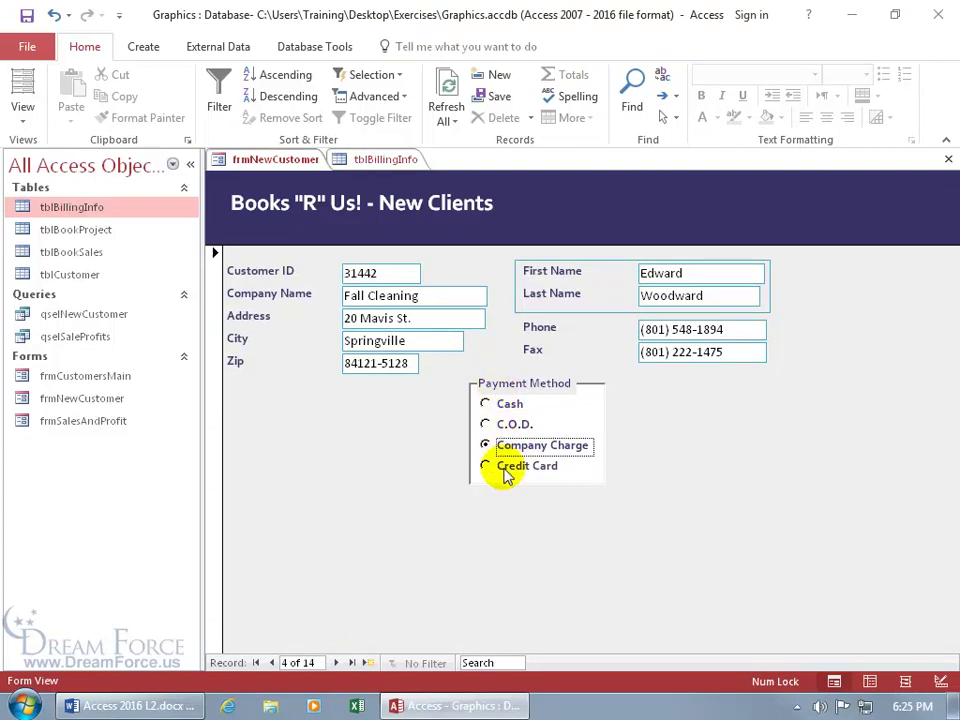
Start a new customer record with Cash as the Payment Method and discard the entry
left_click(368, 663)
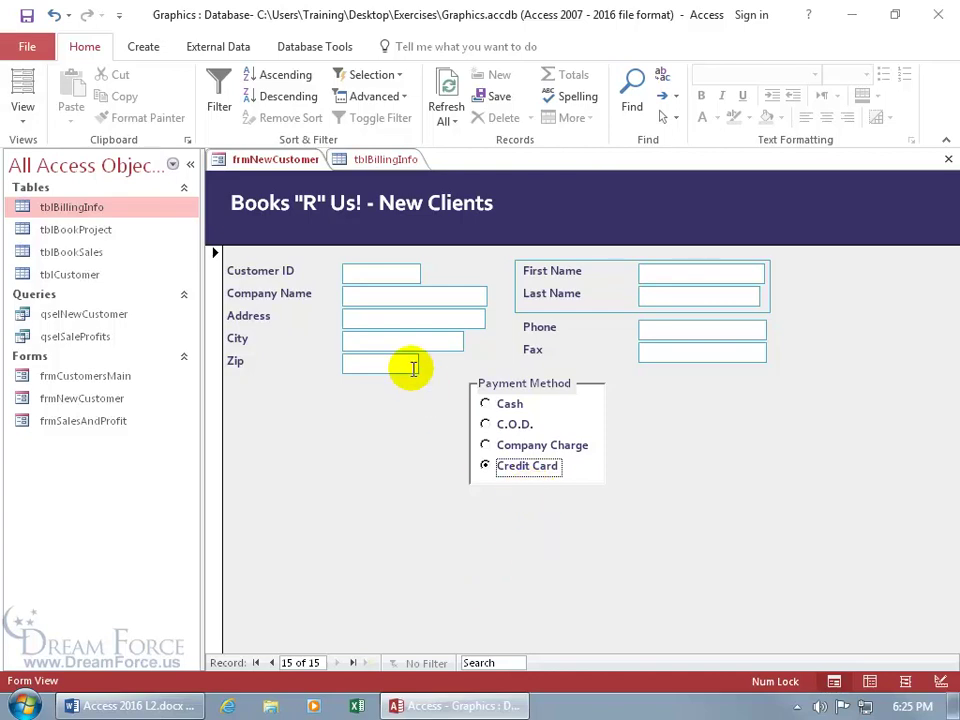
left_click(485, 403)
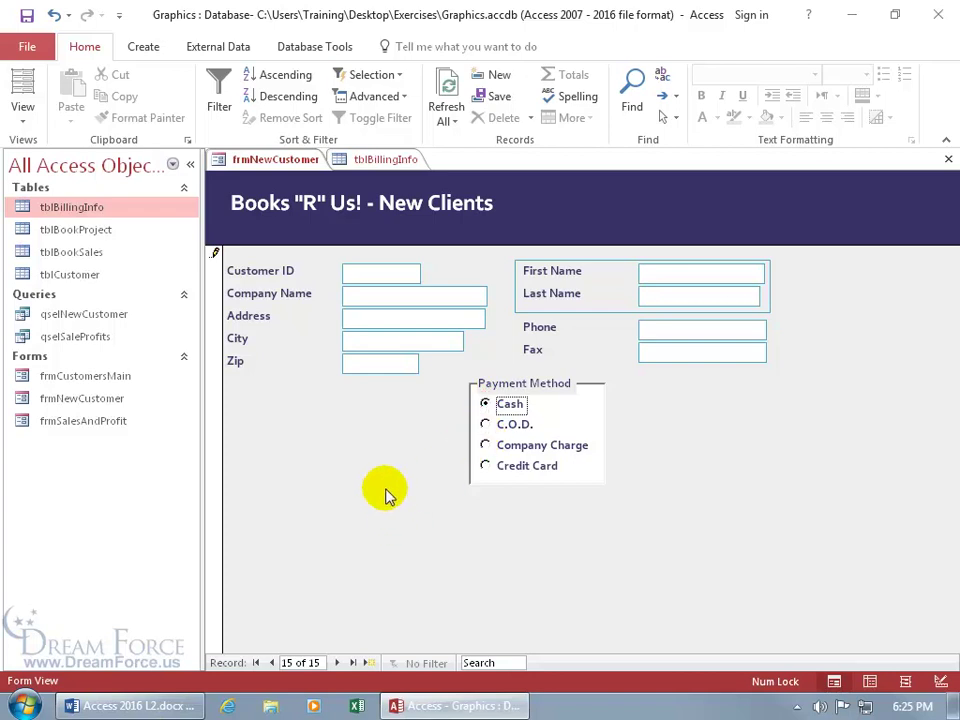
key("Escape")
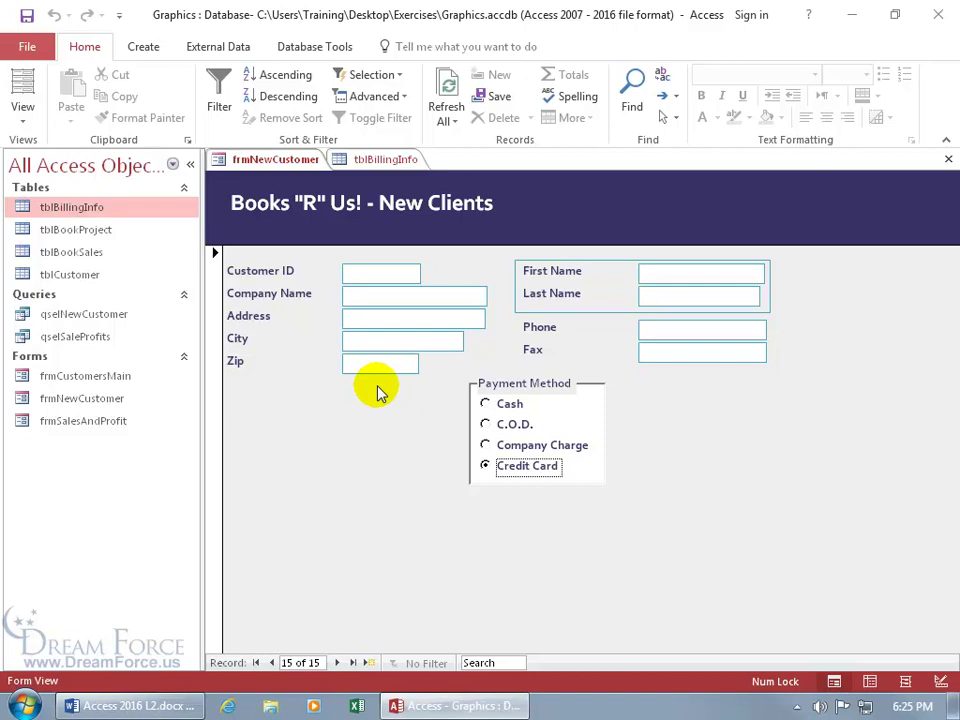